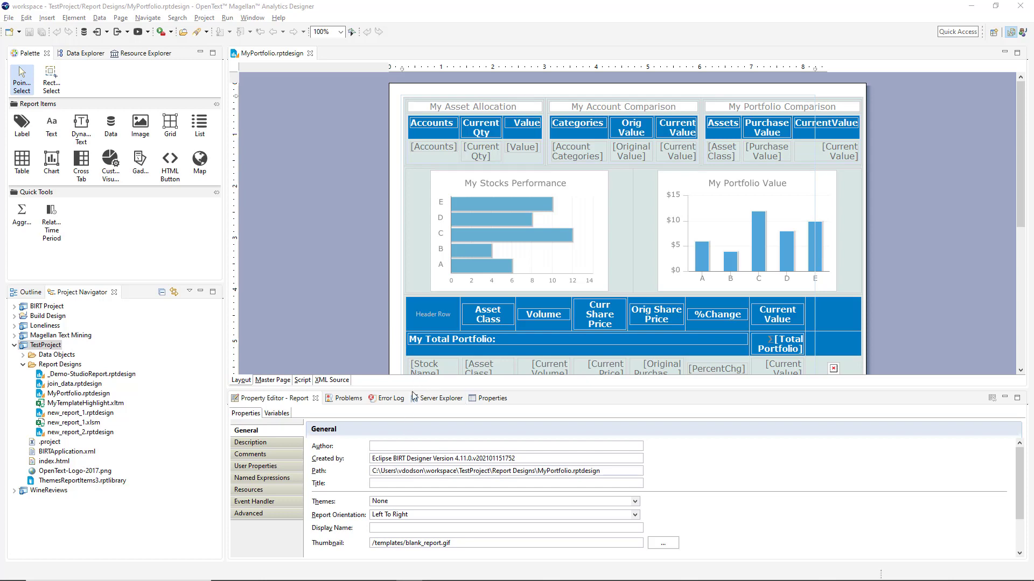
# - Select the My Stocks Performance chart and show the Data Explorer with the report's data sources and data sets
pyautogui.click(481, 258)
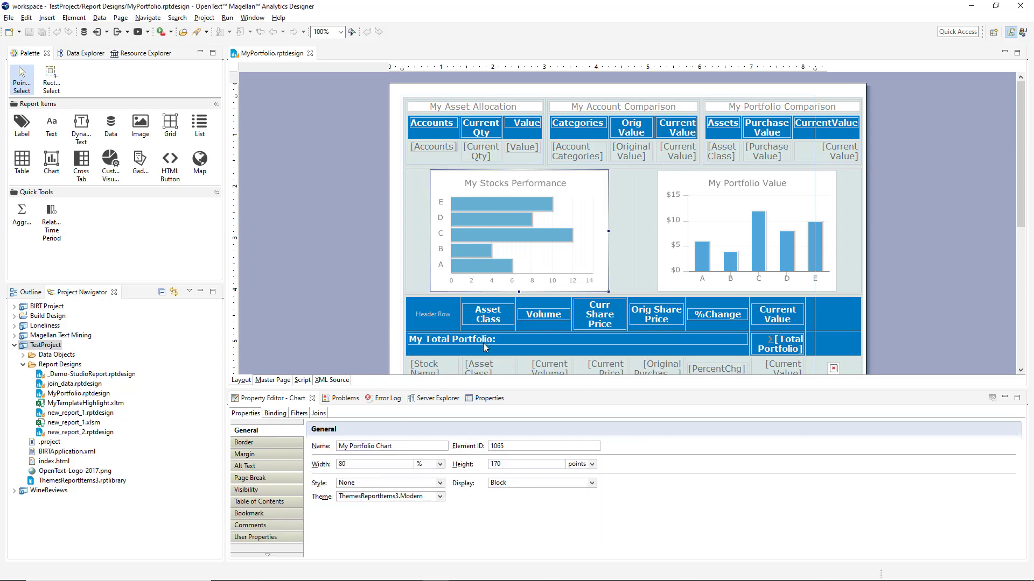
pyautogui.click(491, 316)
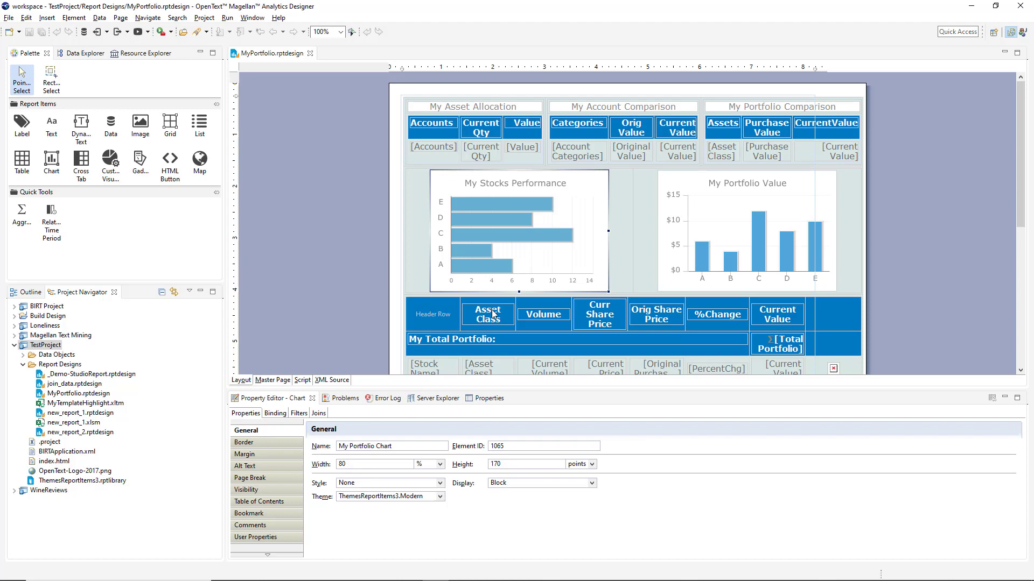
pyautogui.click(485, 254)
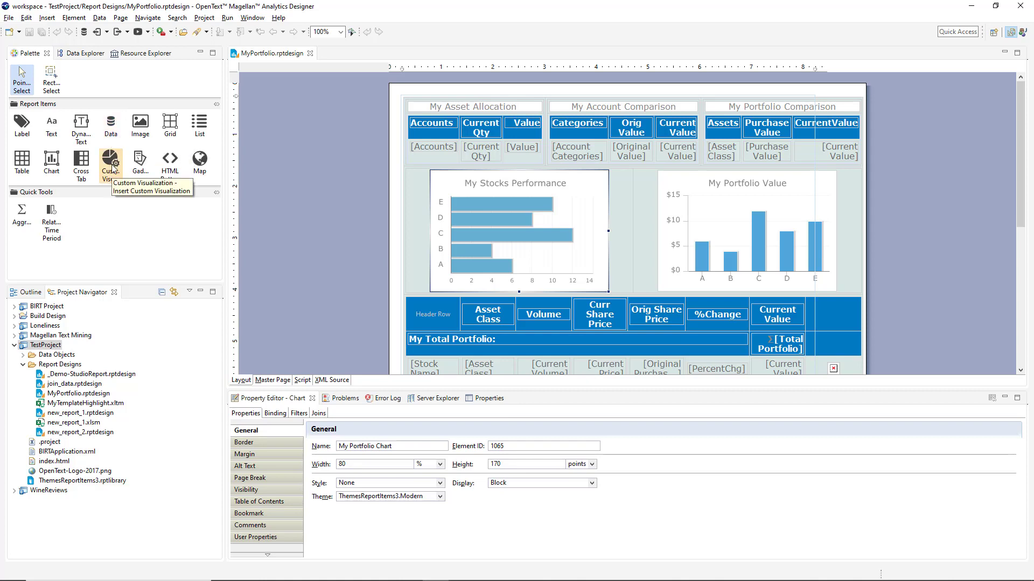
pyautogui.click(79, 57)
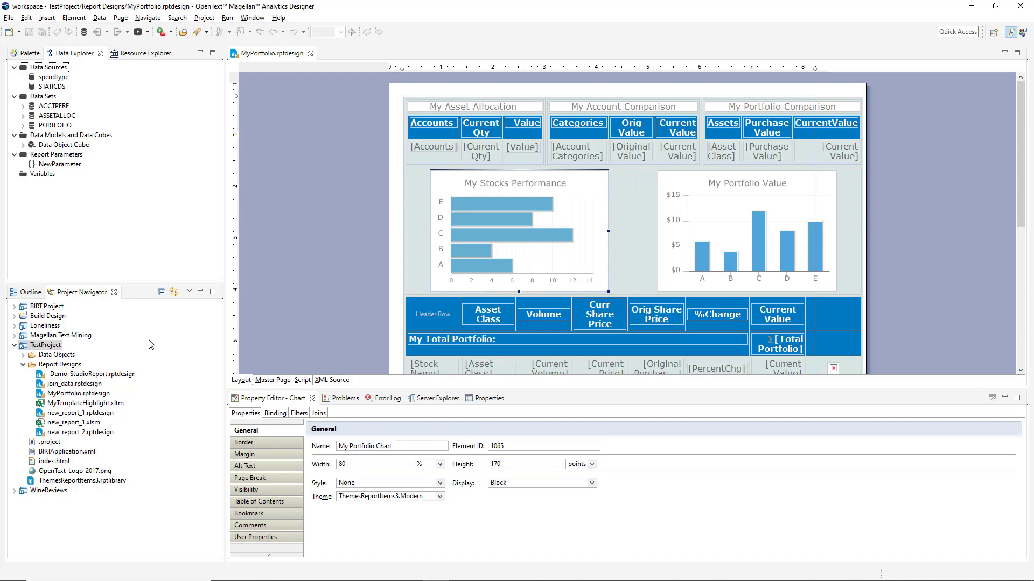
# - Bring up the New submenu for the Report Designs folder in the Project Navigator
pyautogui.click(60, 365)
pyautogui.rightClick(59, 366)
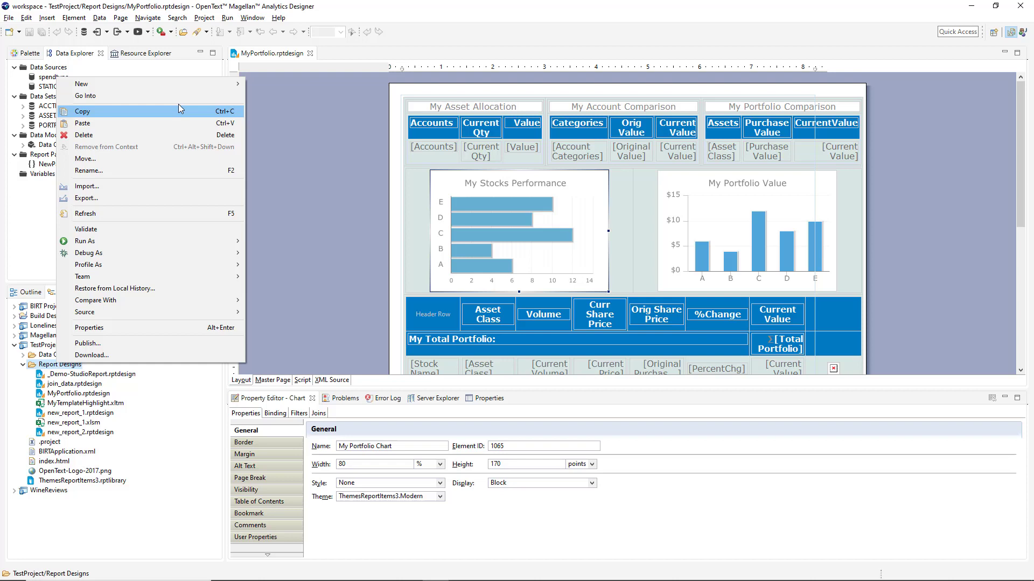
pyautogui.moveTo(189, 85)
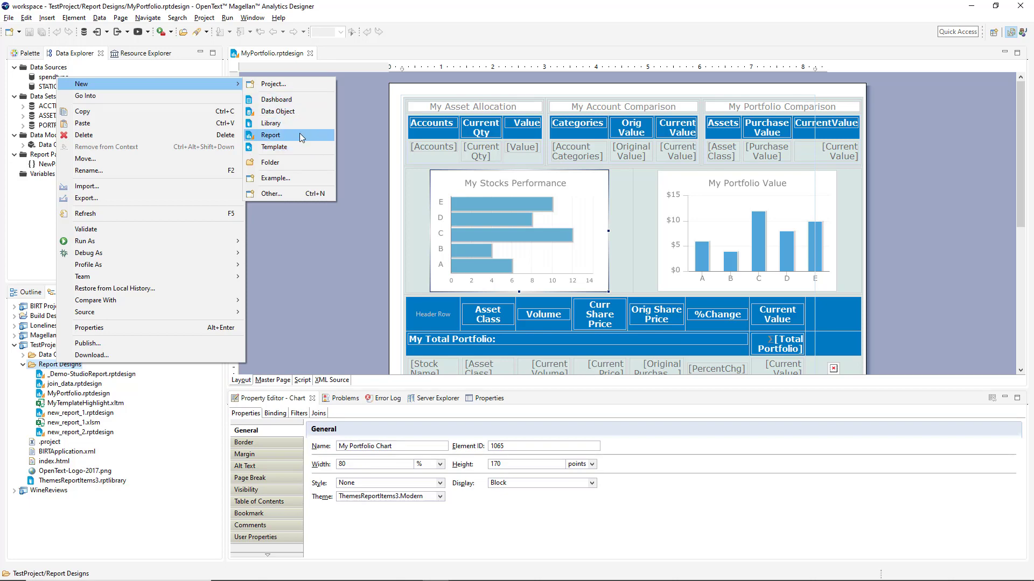
# - Start a new report in Report Designs named 'spend report'
pyautogui.click(300, 135)
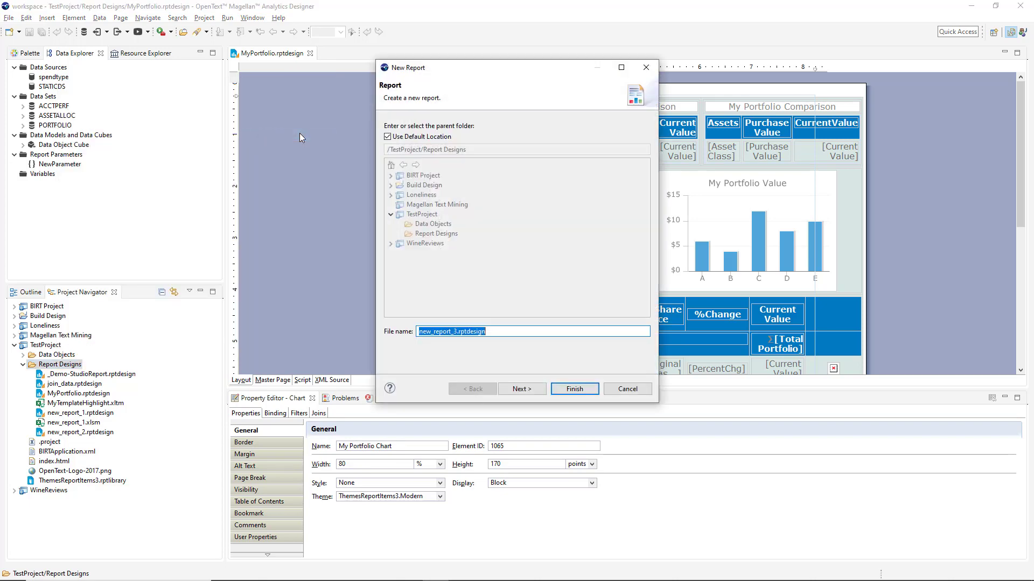
pyautogui.moveTo(456, 331); pyautogui.dragTo(354, 330)
pyautogui.write('spend report')
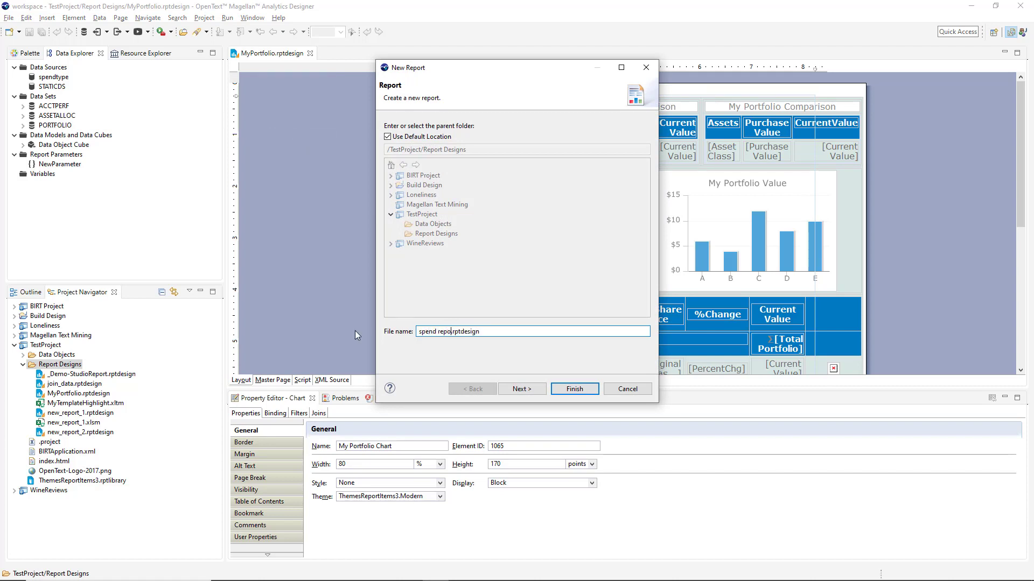
pyautogui.click(522, 389)
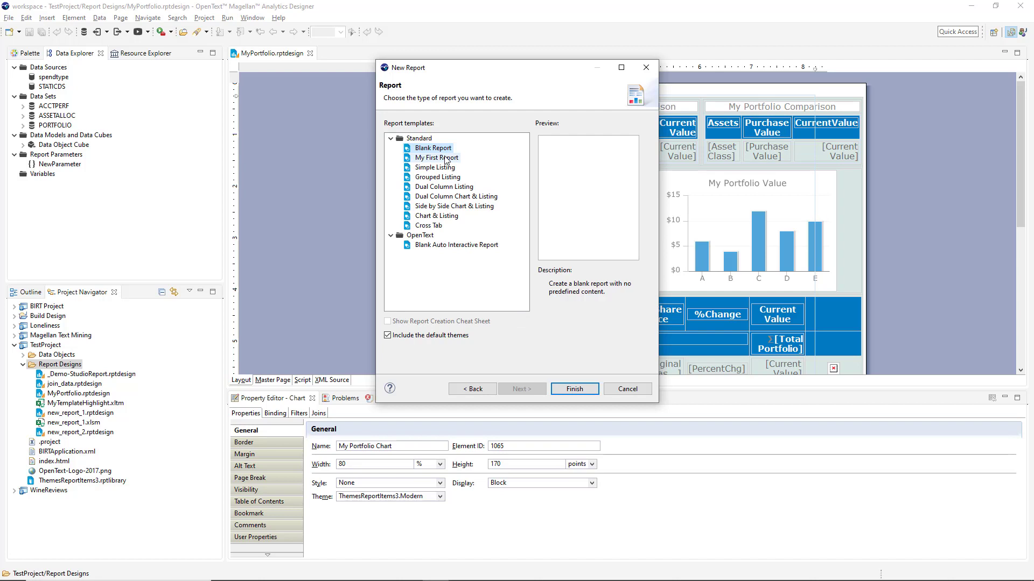
# - Compare the available templates, then create the report from the Blank Report template
pyautogui.click(448, 188)
pyautogui.click(448, 197)
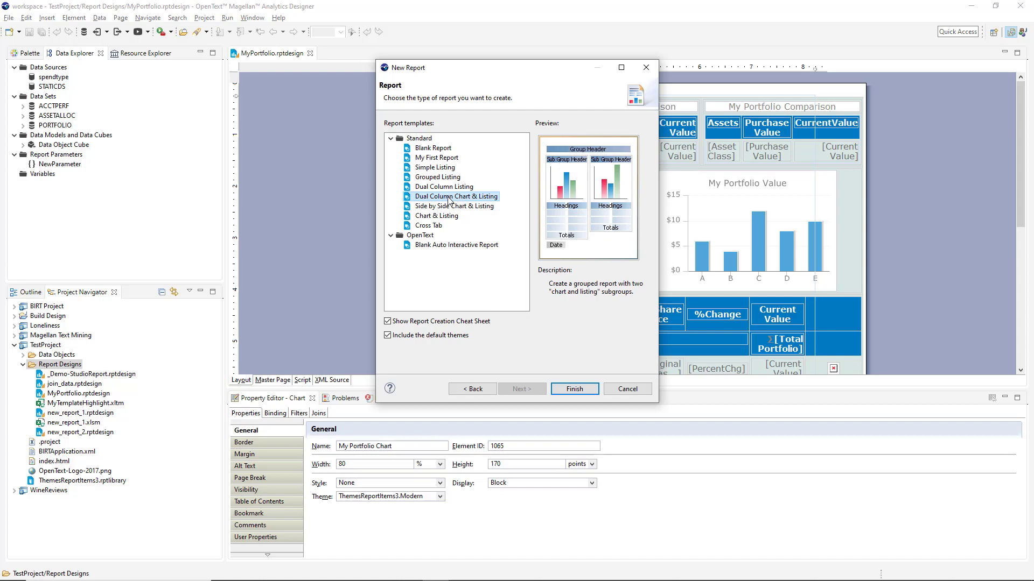
pyautogui.click(440, 159)
pyautogui.click(441, 168)
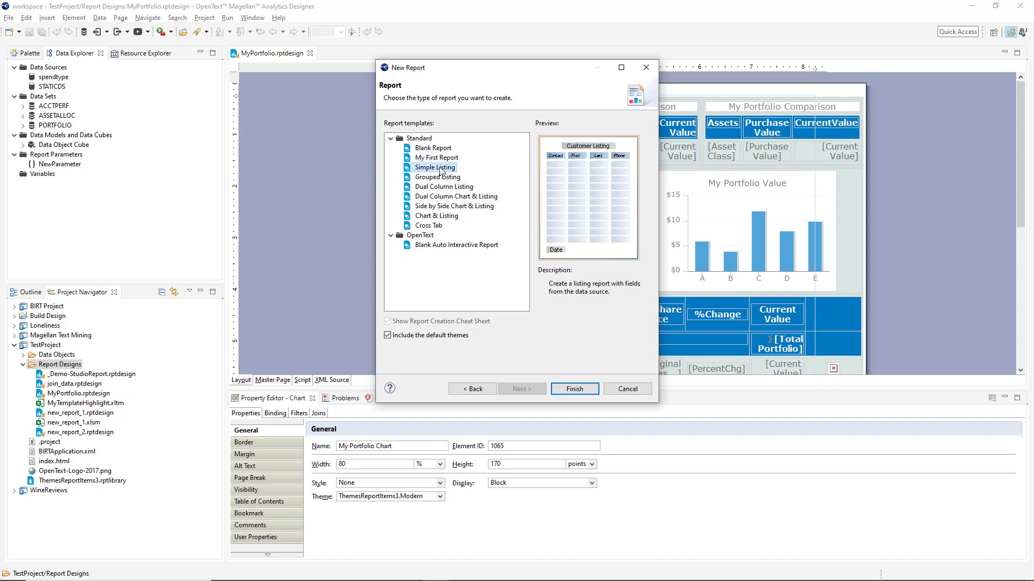
pyautogui.click(443, 217)
pyautogui.click(440, 246)
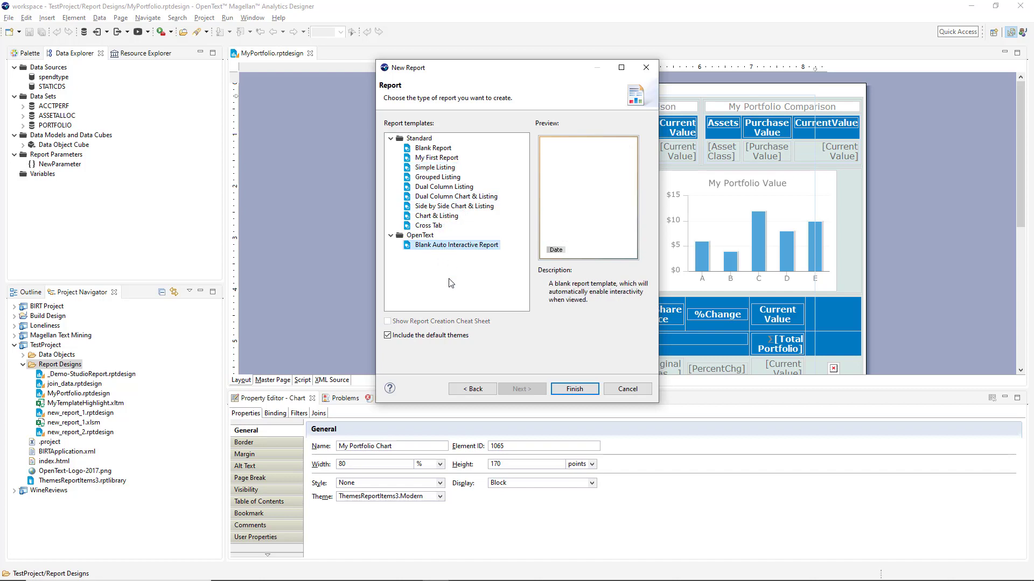
pyautogui.click(434, 149)
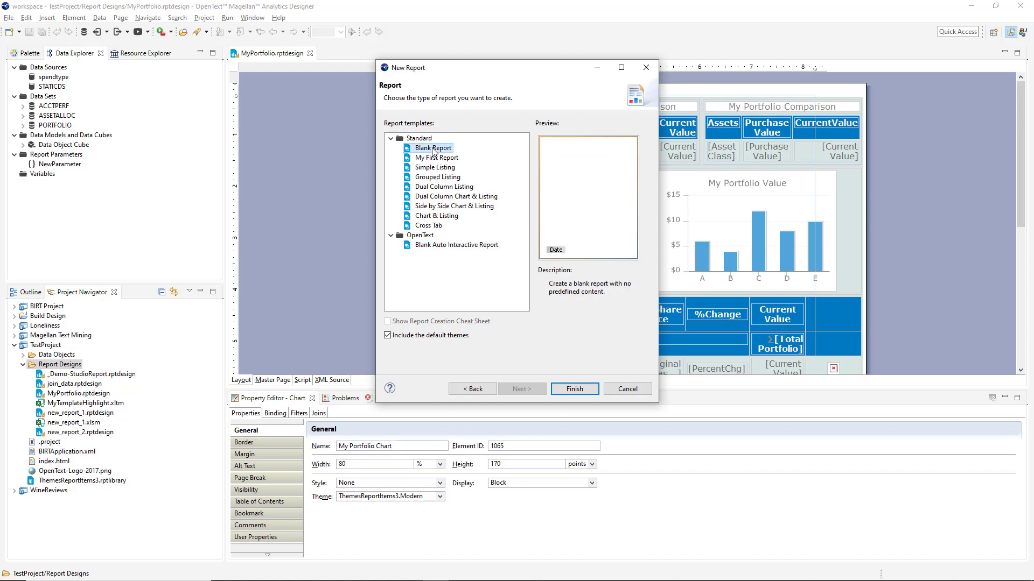
pyautogui.click(574, 388)
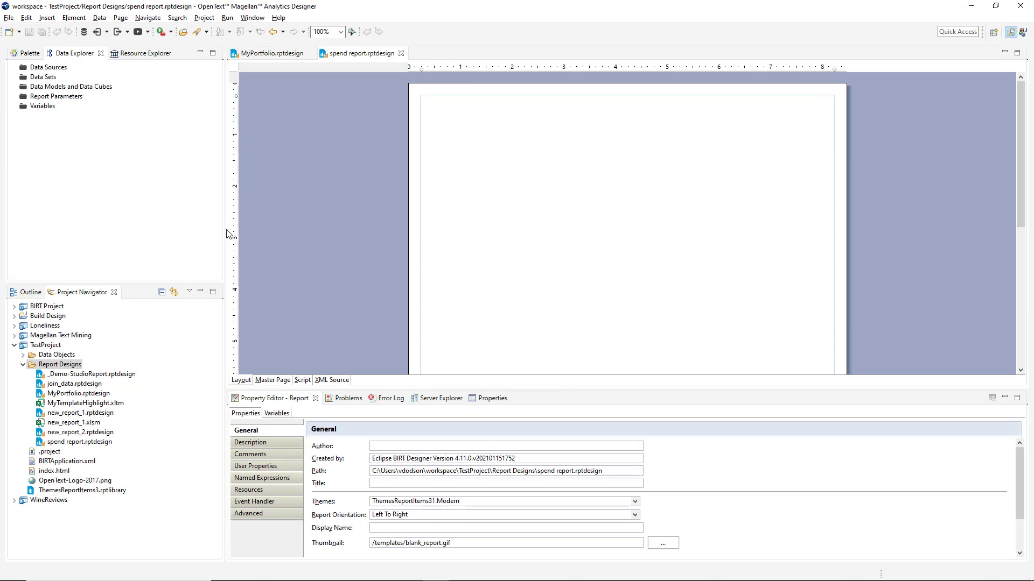
# - Add a Magellan Data Object data source pointing to Data Objects/spend_history.data
pyautogui.rightClick(56, 67)
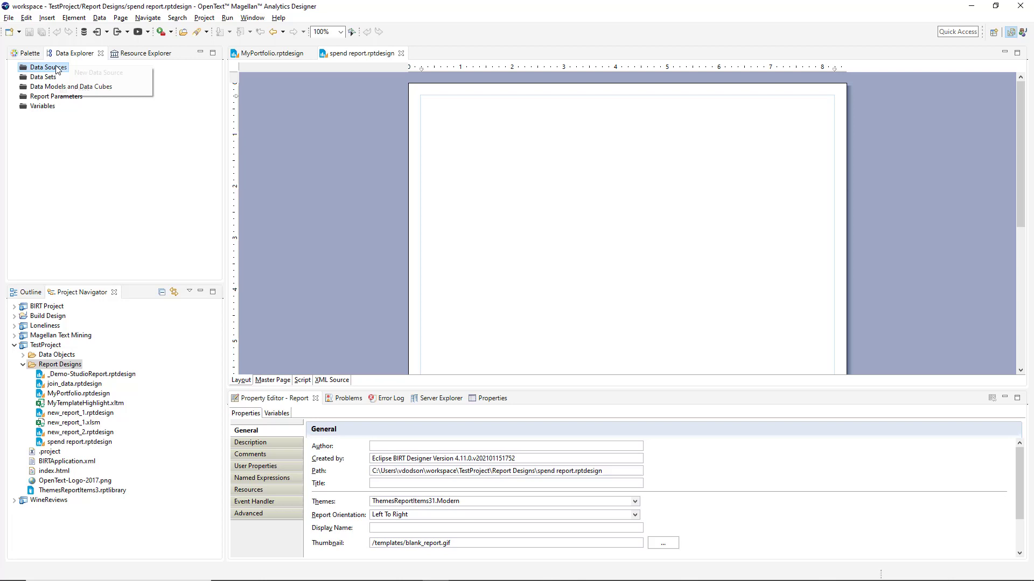
pyautogui.click(88, 72)
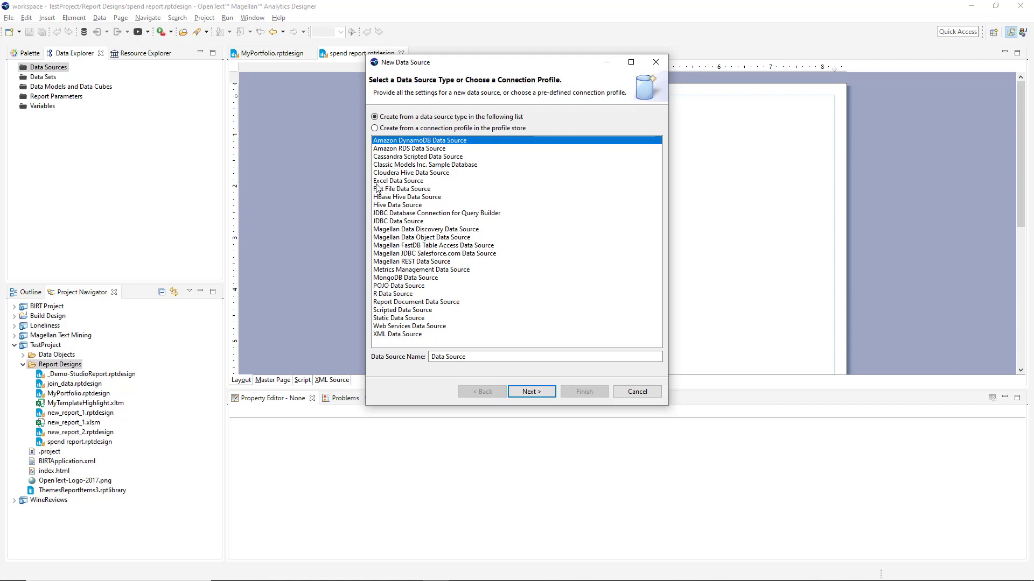
pyautogui.click(469, 237)
pyautogui.click(539, 390)
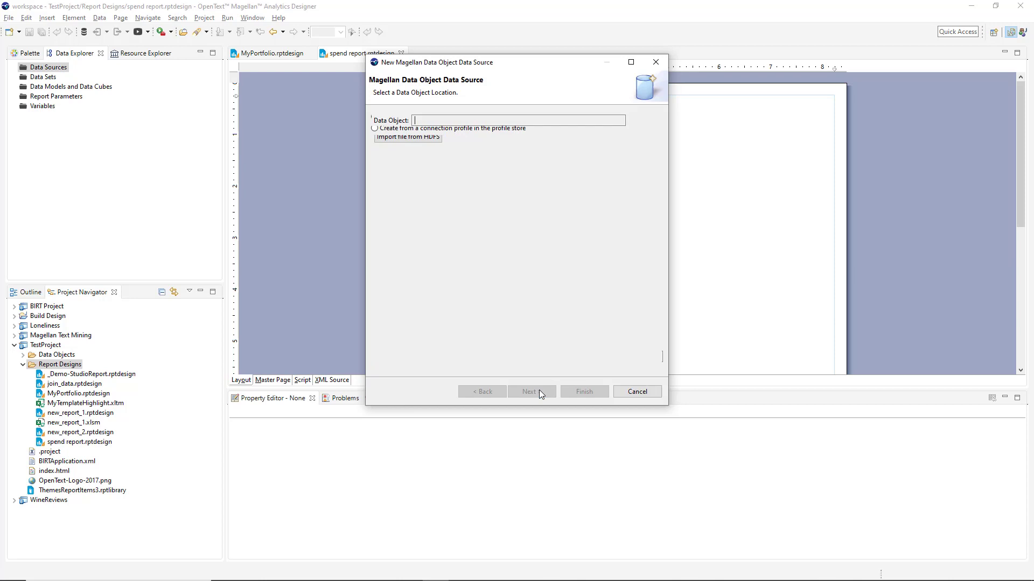
pyautogui.click(644, 120)
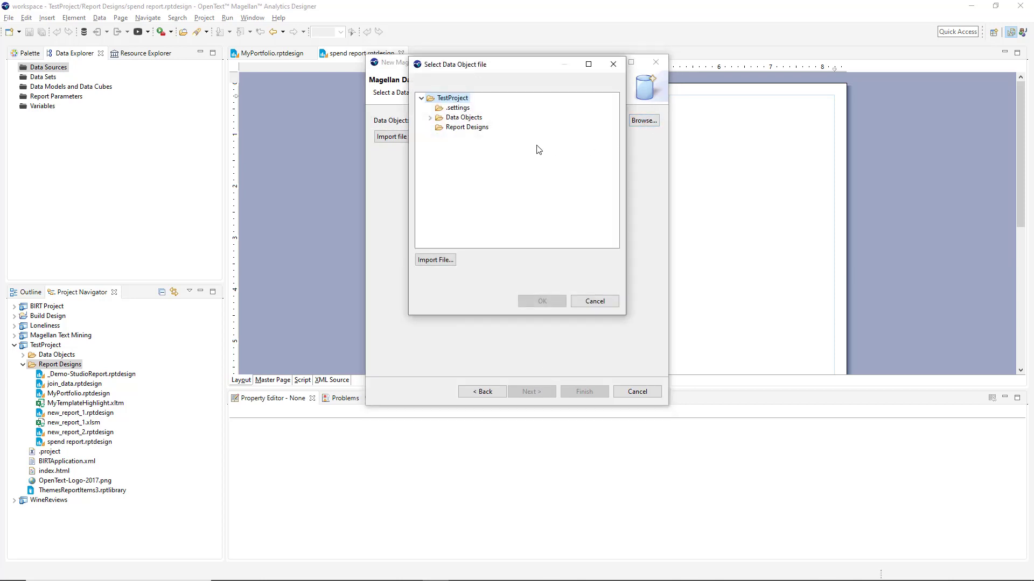
pyautogui.click(430, 117)
pyautogui.click(447, 127)
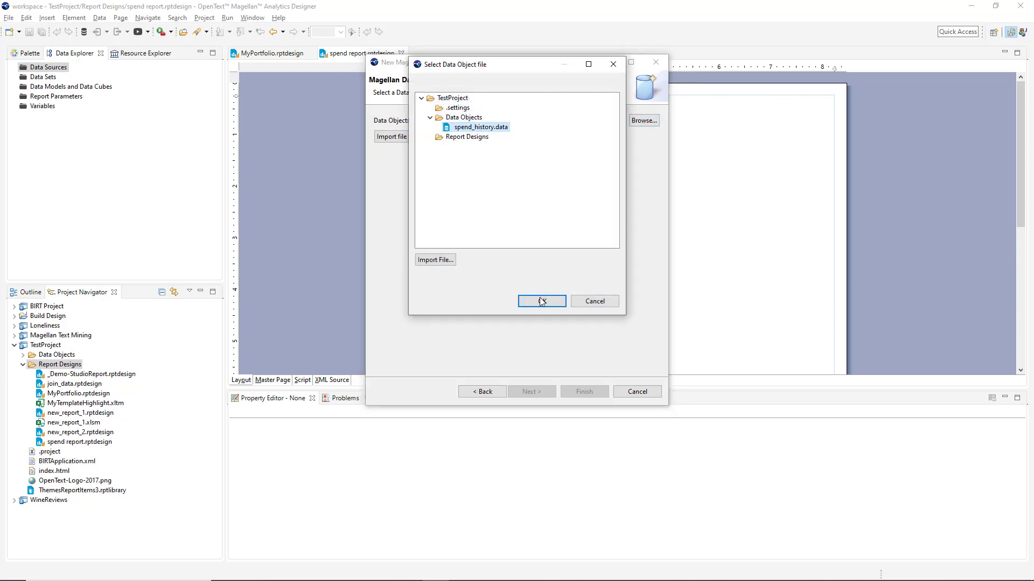
pyautogui.click(542, 302)
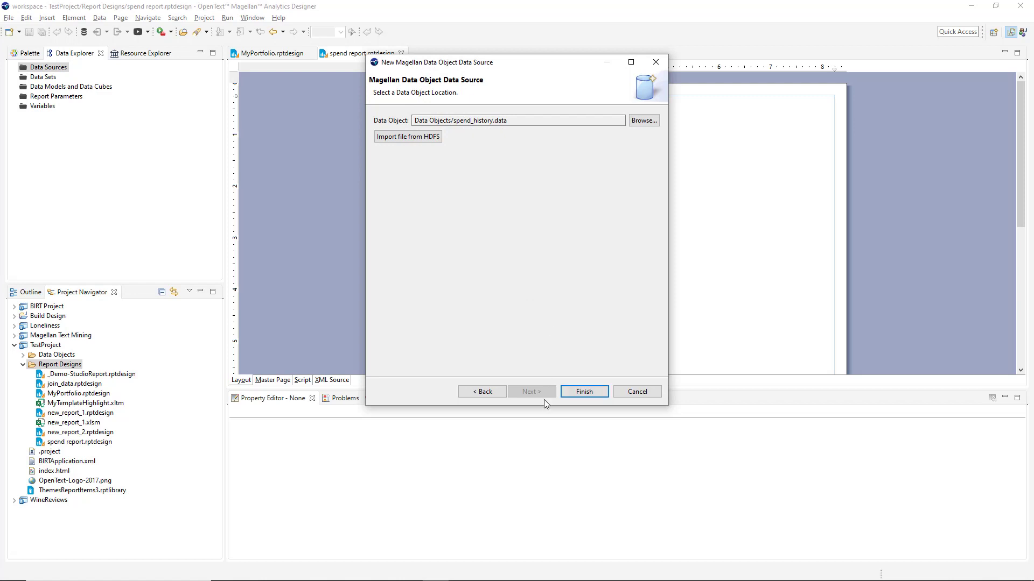
pyautogui.click(567, 391)
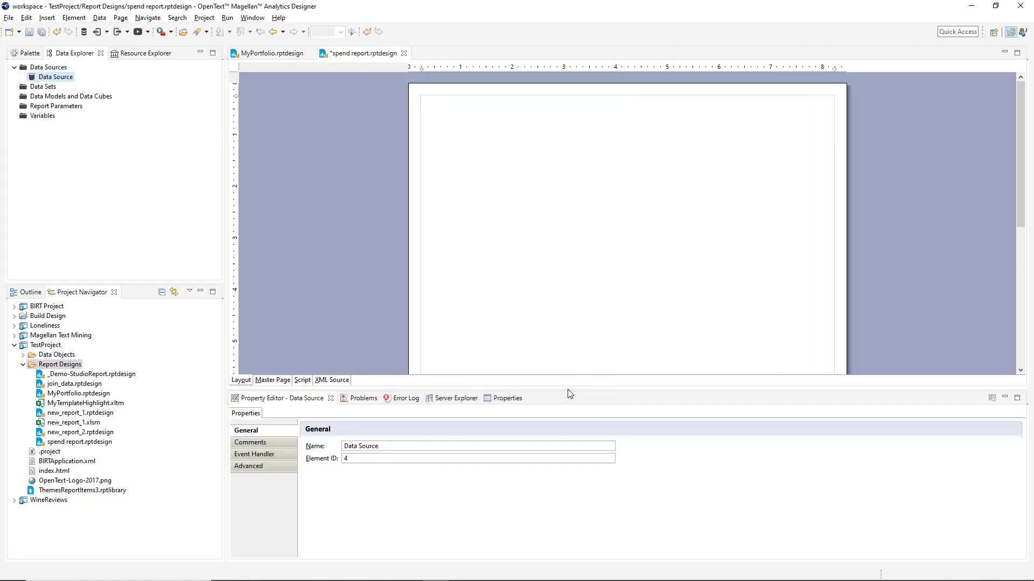
# - Create Data Set with all seven spend columns, preview its records, and save it
pyautogui.rightClick(40, 88)
pyautogui.click(73, 92)
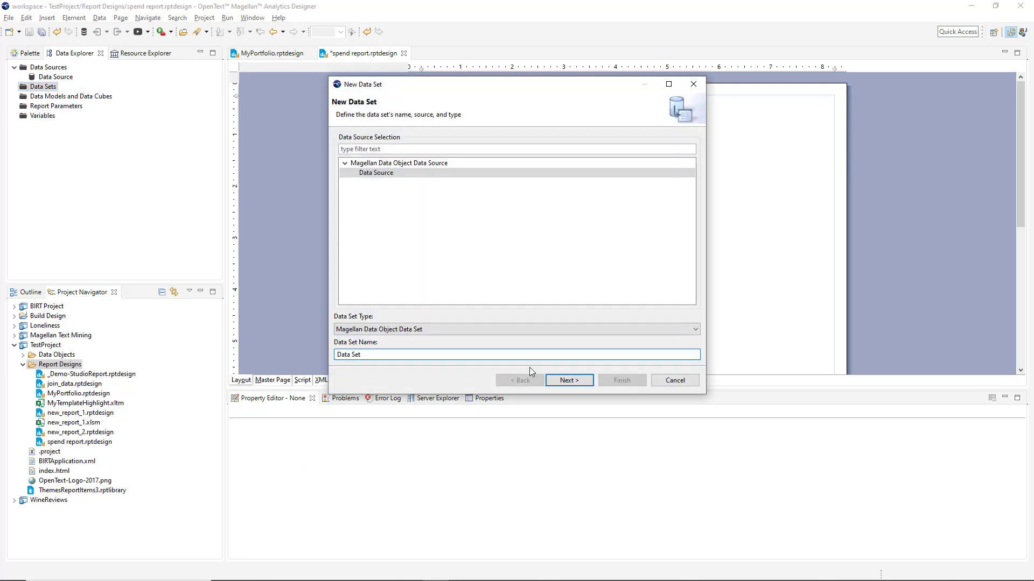
pyautogui.click(569, 380)
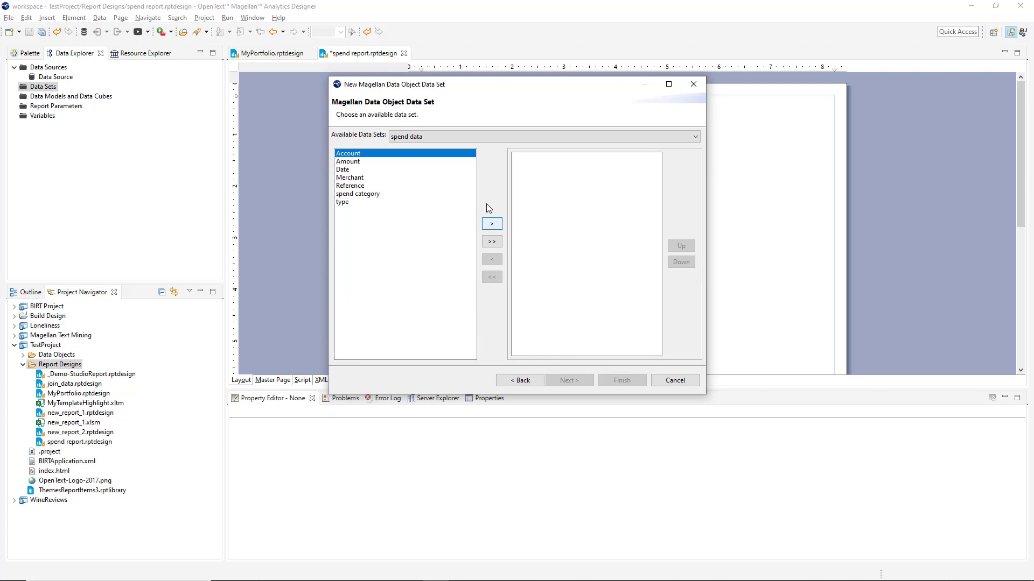
pyautogui.click(492, 241)
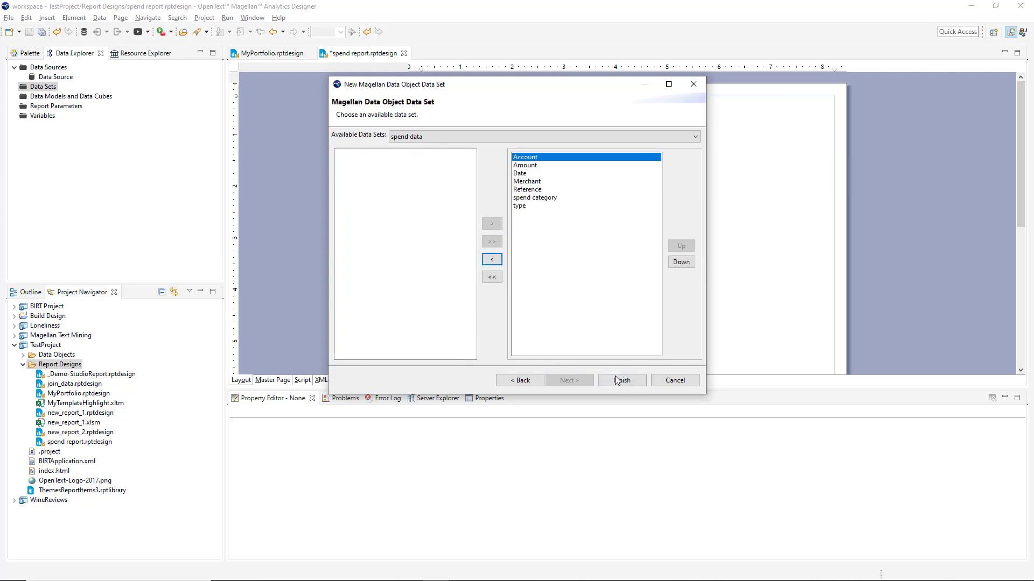
pyautogui.click(629, 381)
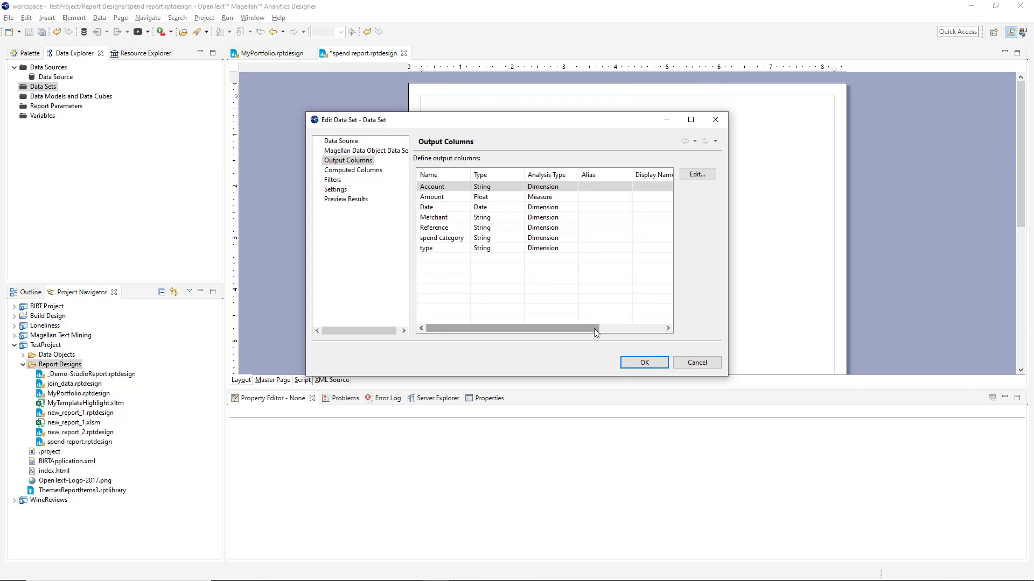
pyautogui.click(348, 199)
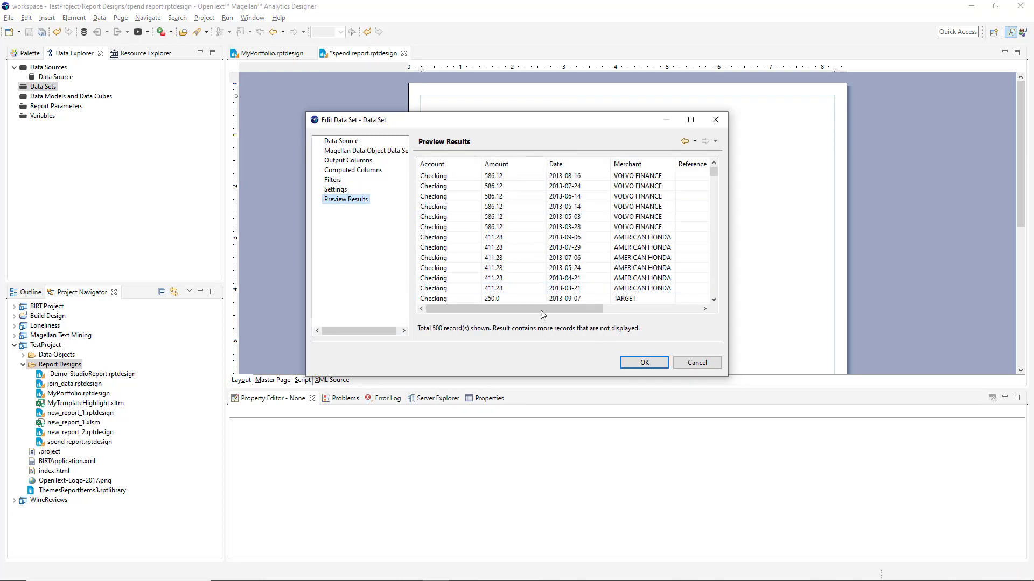
pyautogui.moveTo(542, 314)
pyautogui.mouseDown()
pyautogui.moveTo(640, 309)
pyautogui.moveTo(544, 309)
pyautogui.mouseUp()
pyautogui.click(651, 362)
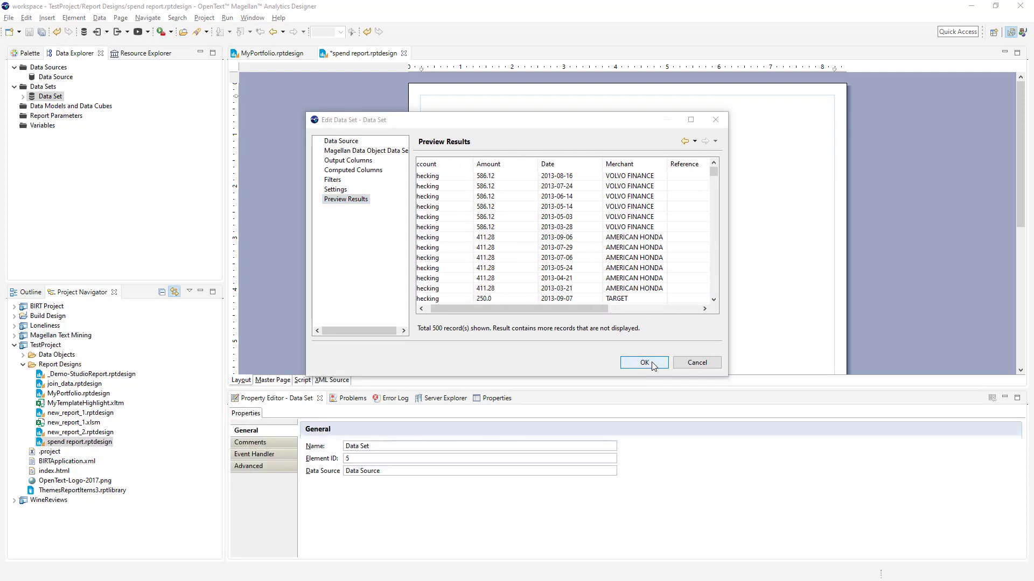
# - Insert a 2-column, 3-row grid, merge its bottom row, and drop Data Set into that cell
pyautogui.click(30, 53)
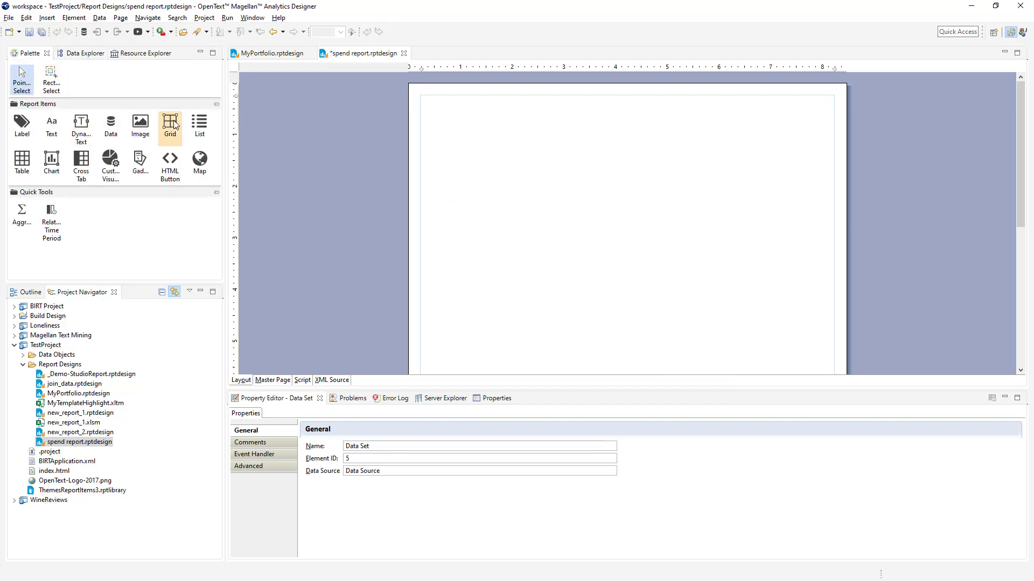
pyautogui.moveTo(170, 123); pyautogui.dragTo(533, 171)
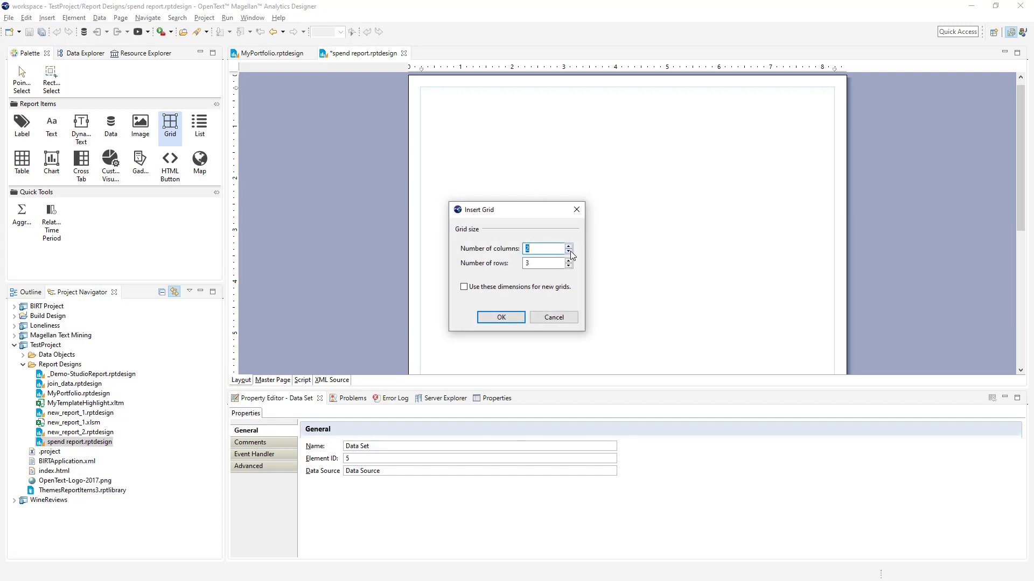
pyautogui.click(501, 319)
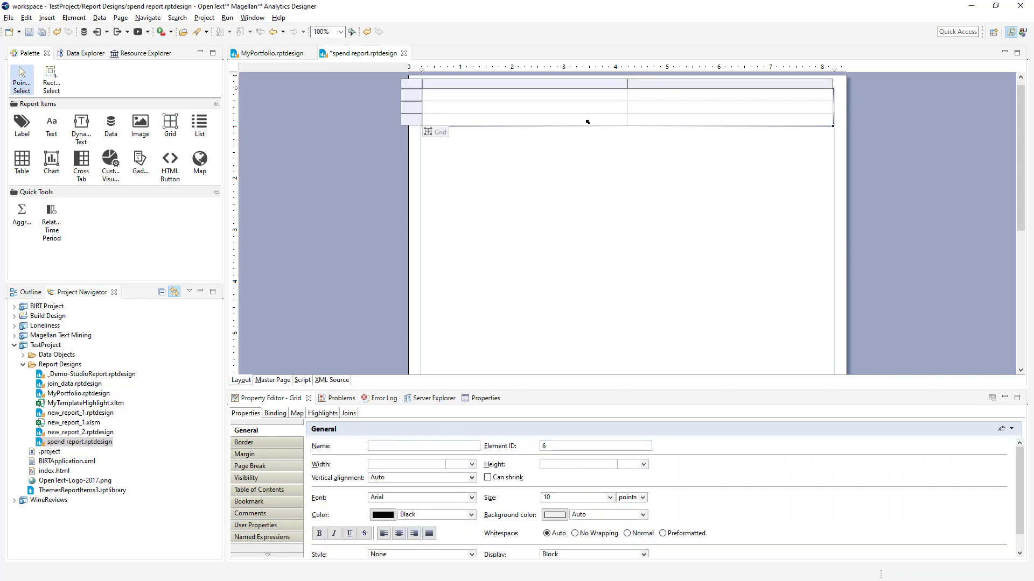
pyautogui.click(670, 119)
pyautogui.rightClick(655, 117)
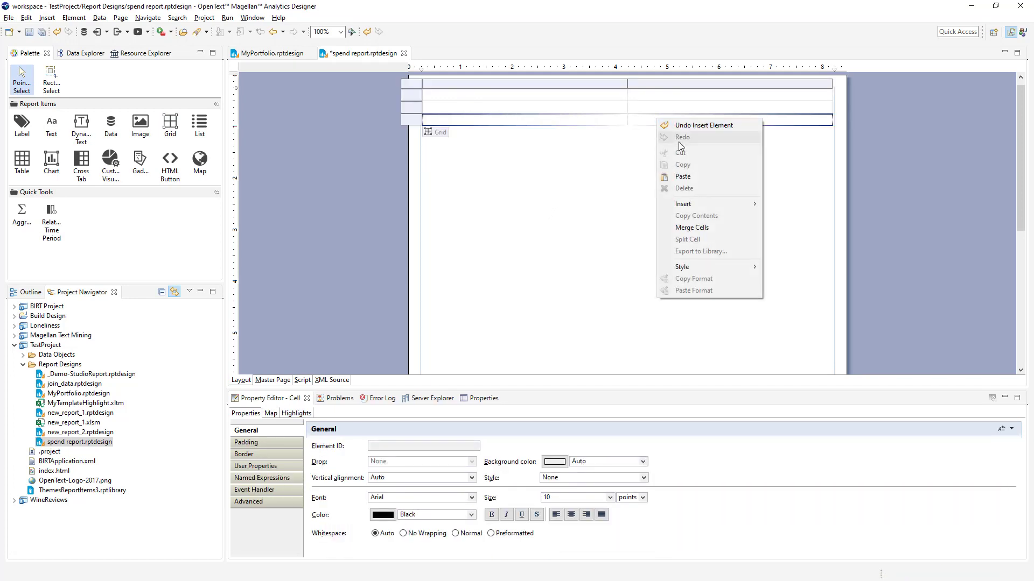
pyautogui.click(682, 226)
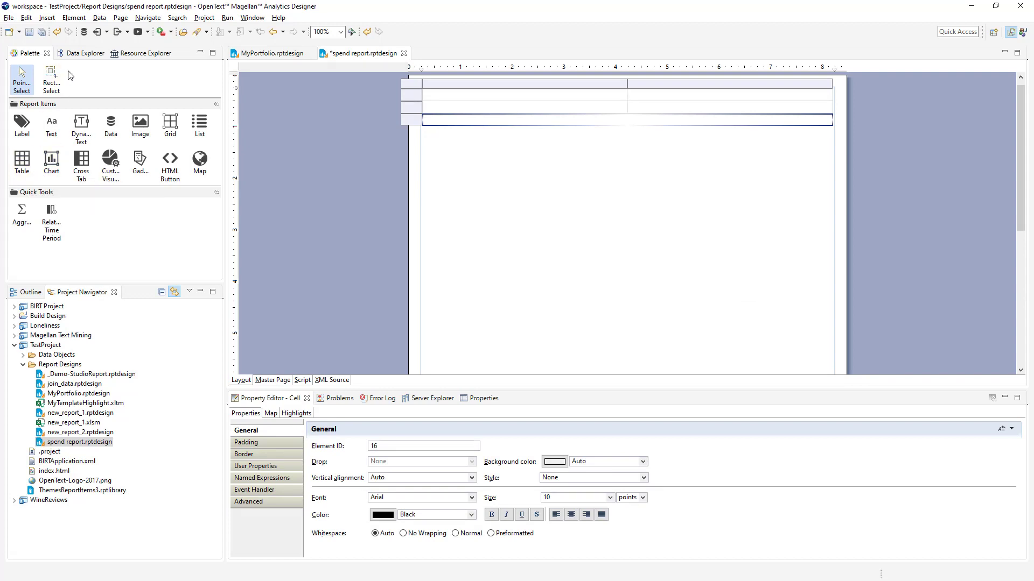
pyautogui.click(85, 54)
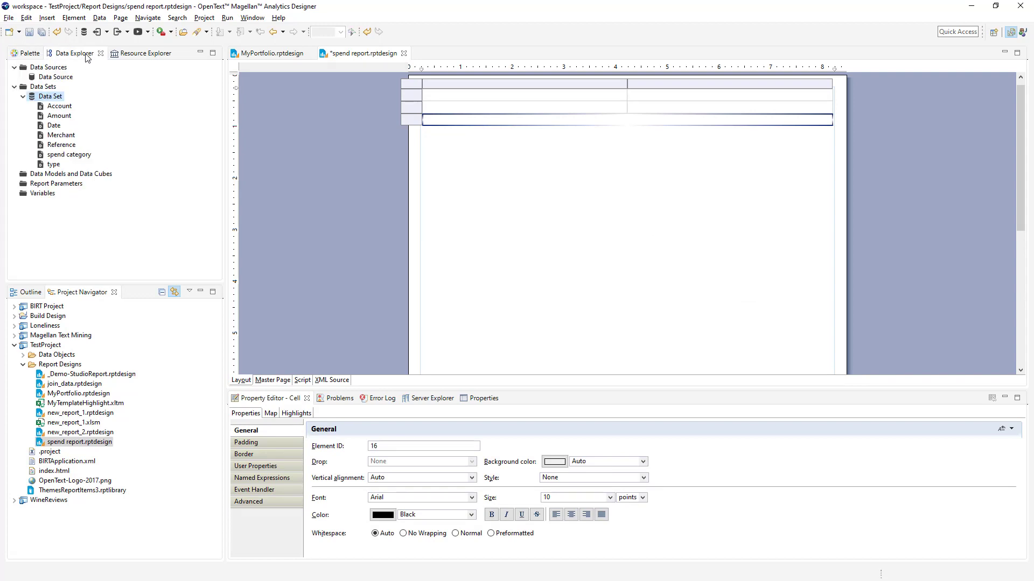
pyautogui.moveTo(54, 97); pyautogui.dragTo(517, 125)
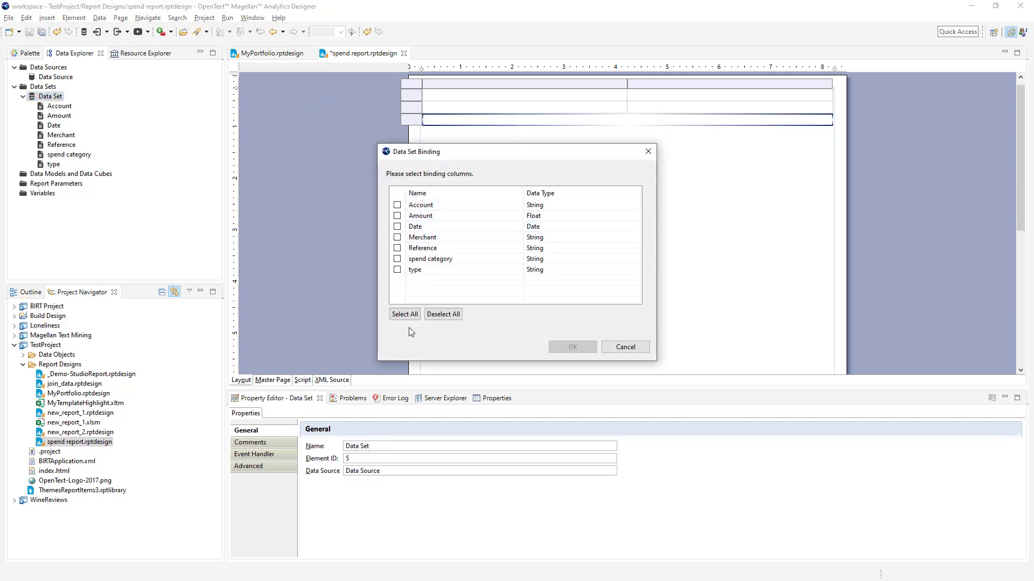
# - Build the table without the Account column, then merge the grid's middle-row cells
pyautogui.click(397, 205)
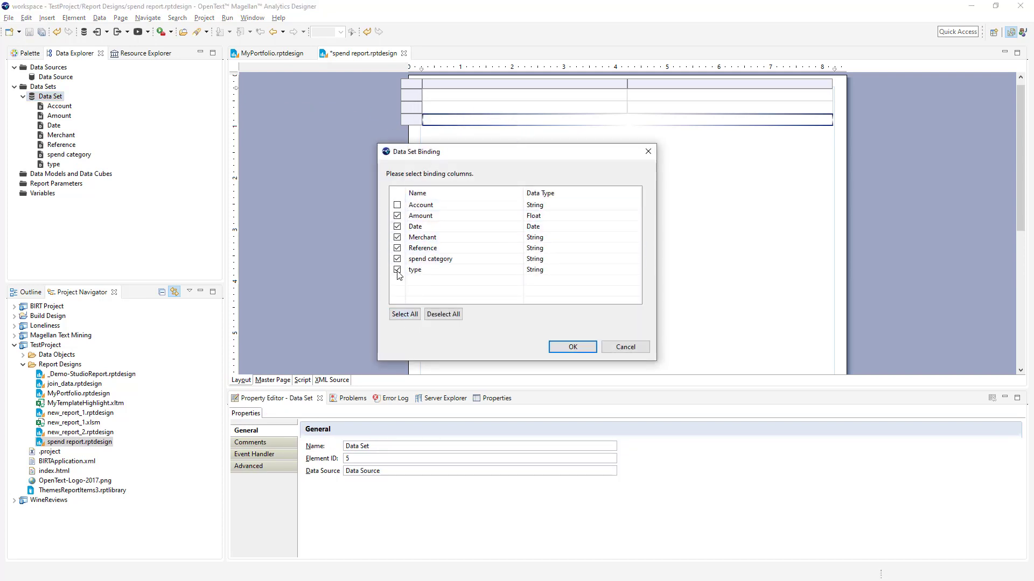
pyautogui.click(571, 347)
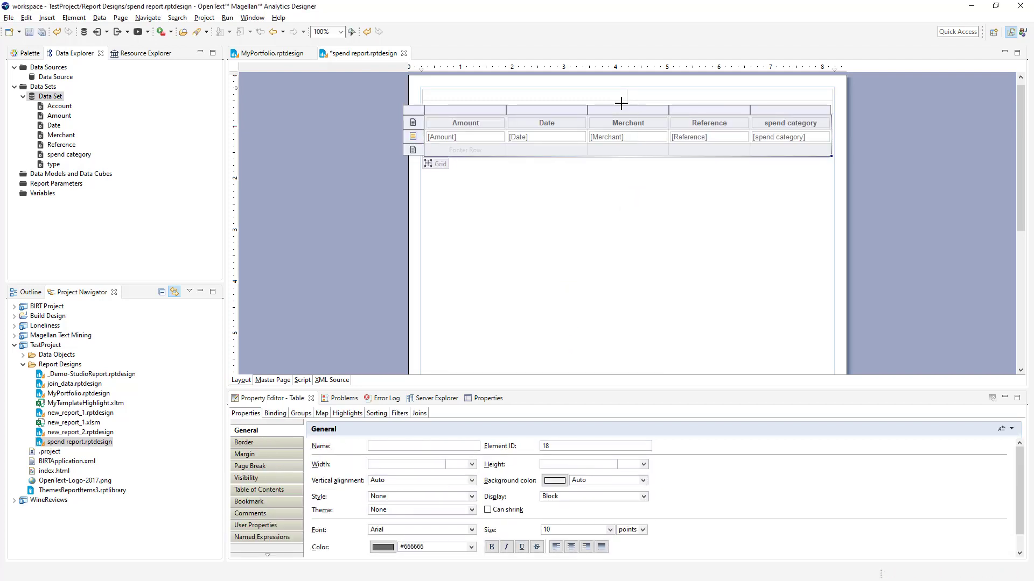
pyautogui.click(629, 104)
pyautogui.moveTo(630, 104); pyautogui.dragTo(620, 106)
pyautogui.rightClick(620, 107)
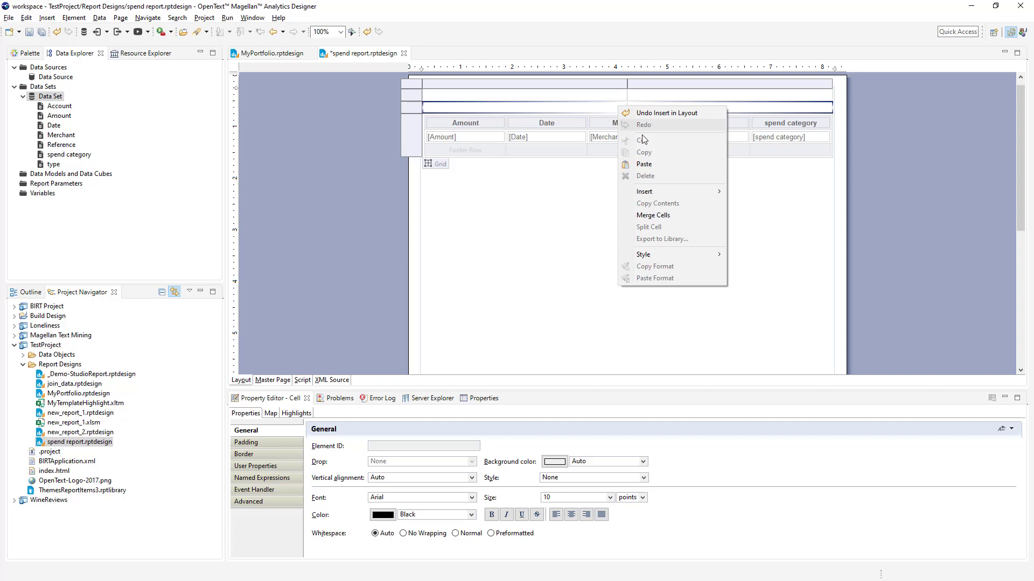
pyautogui.click(665, 215)
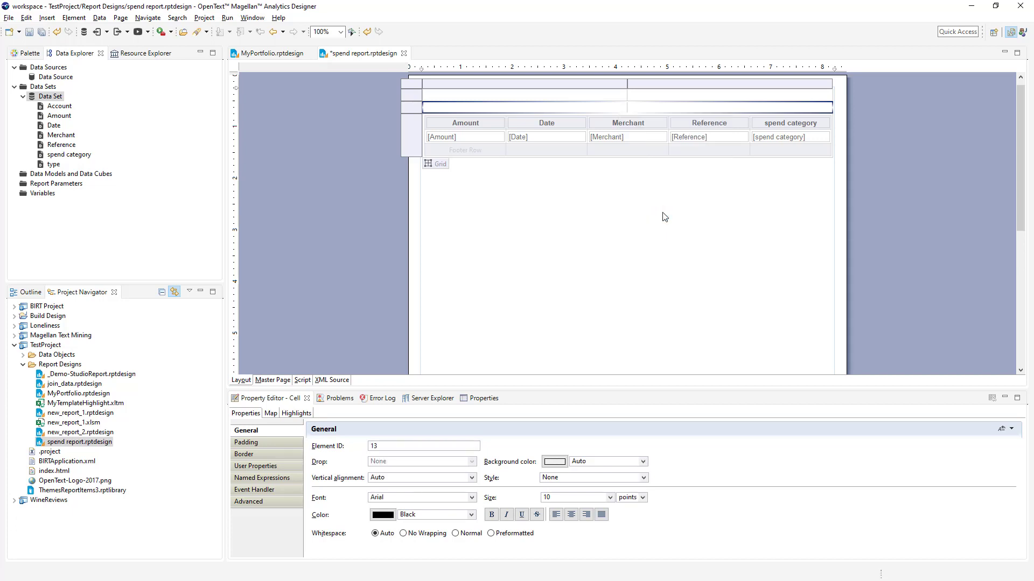
# - Place a bar chart in the grid's merged middle cell
pyautogui.click(32, 53)
pyautogui.moveTo(52, 160); pyautogui.dragTo(483, 110)
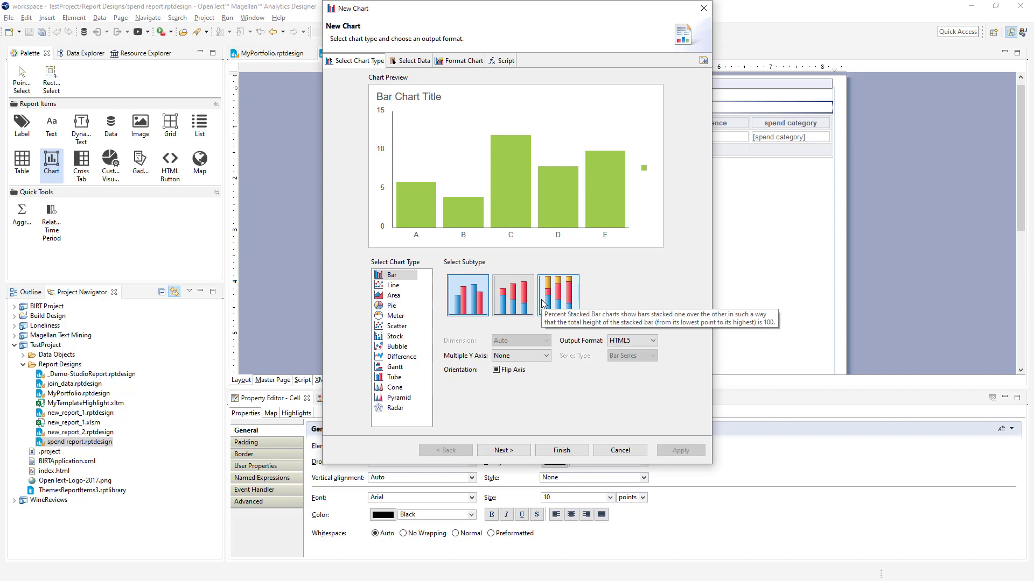
pyautogui.click(508, 450)
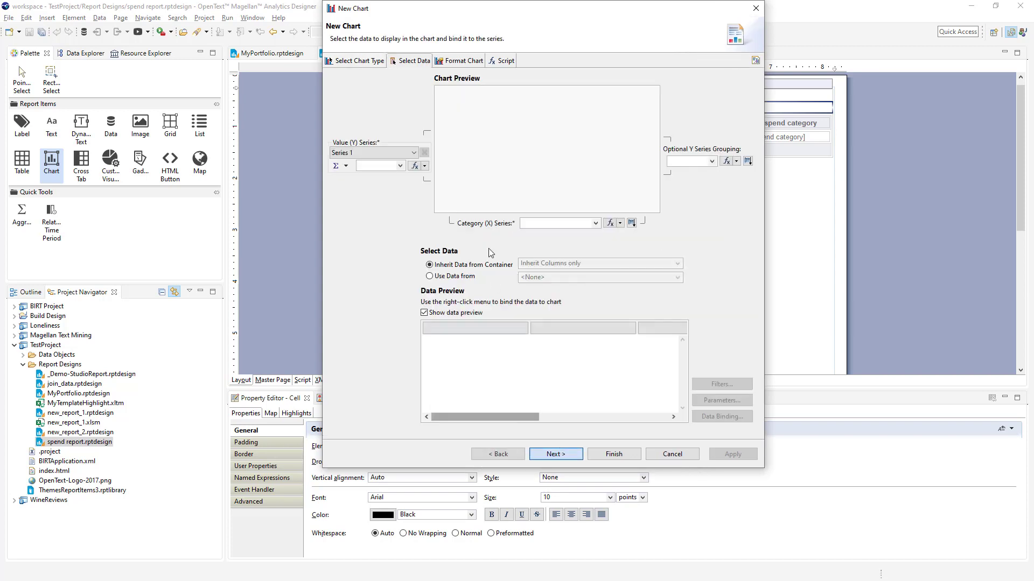
# - Feed the chart from Data Set, with spend category as categories and Amount as values
pyautogui.click(470, 276)
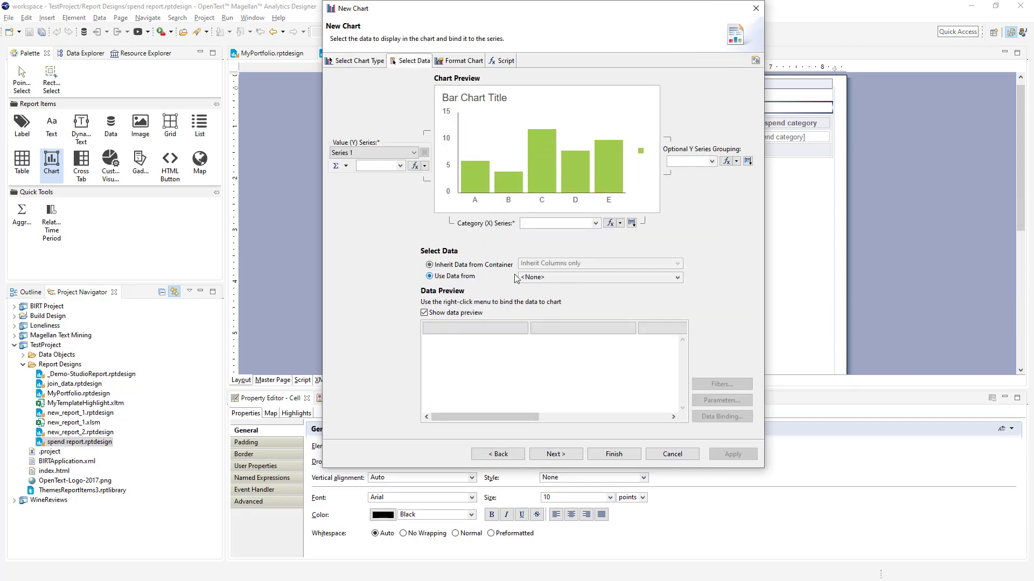
pyautogui.click(547, 276)
pyautogui.click(554, 302)
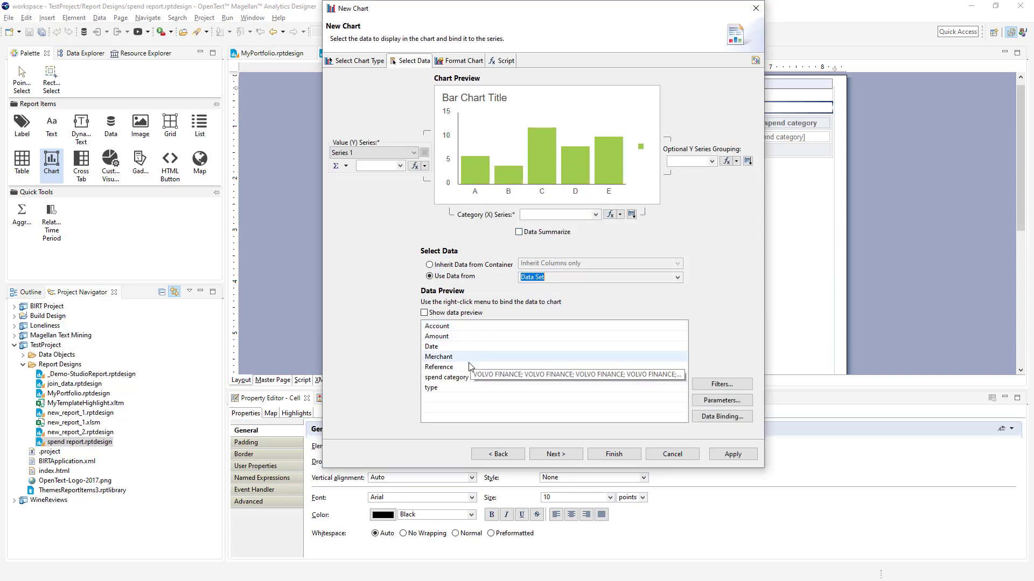
pyautogui.moveTo(461, 380); pyautogui.dragTo(553, 218)
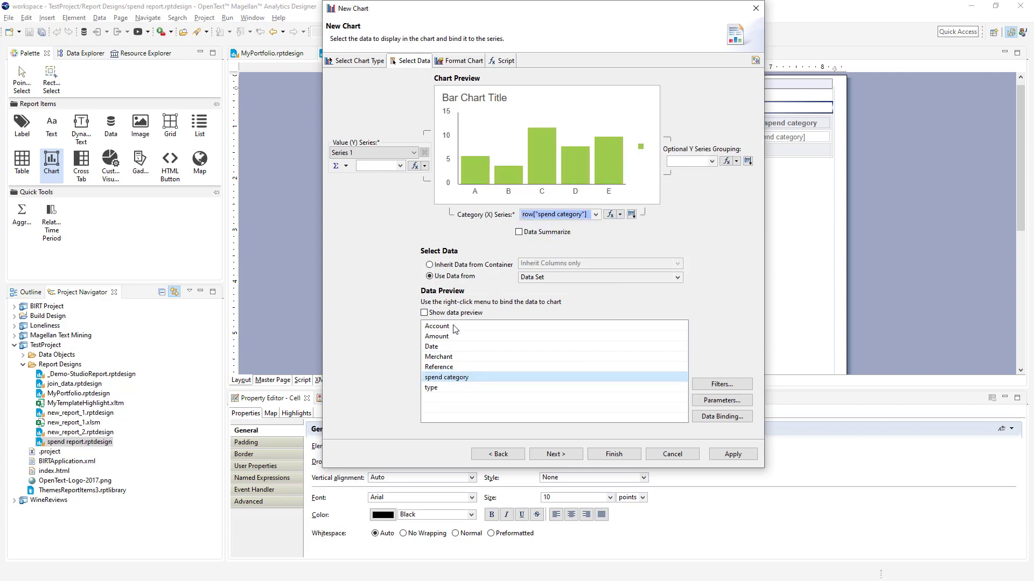
pyautogui.moveTo(444, 336); pyautogui.dragTo(372, 166)
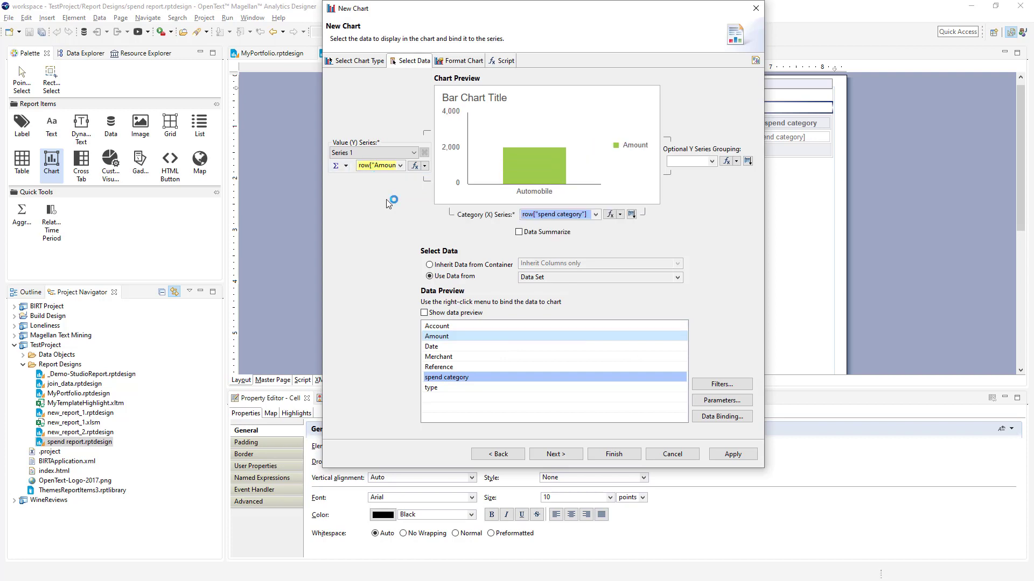
# - Apply the Chart-Clean Blue theme, title the chart 'spend by category', and add it to the report
pyautogui.click(569, 455)
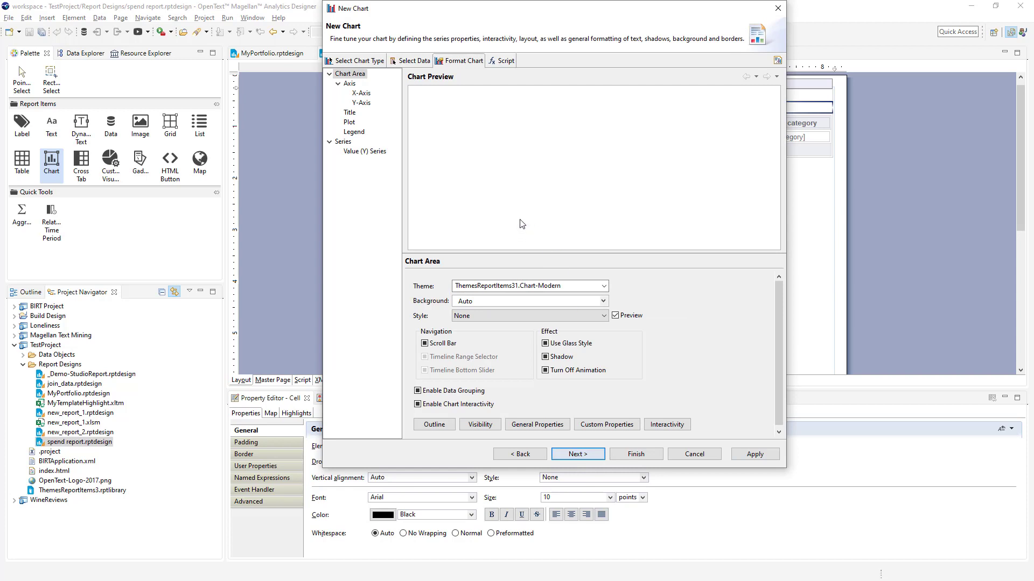
pyautogui.click(603, 286)
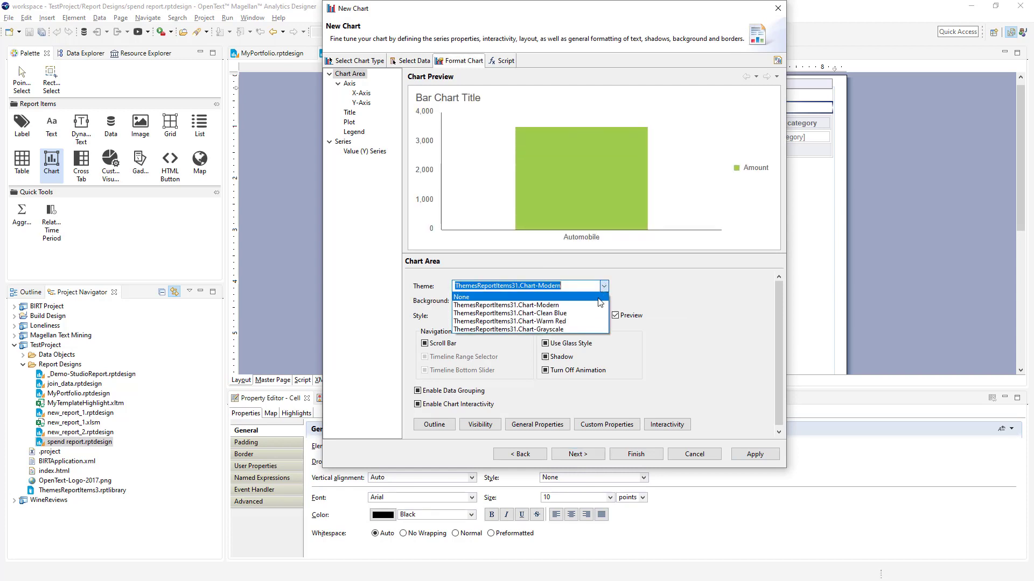
pyautogui.click(579, 314)
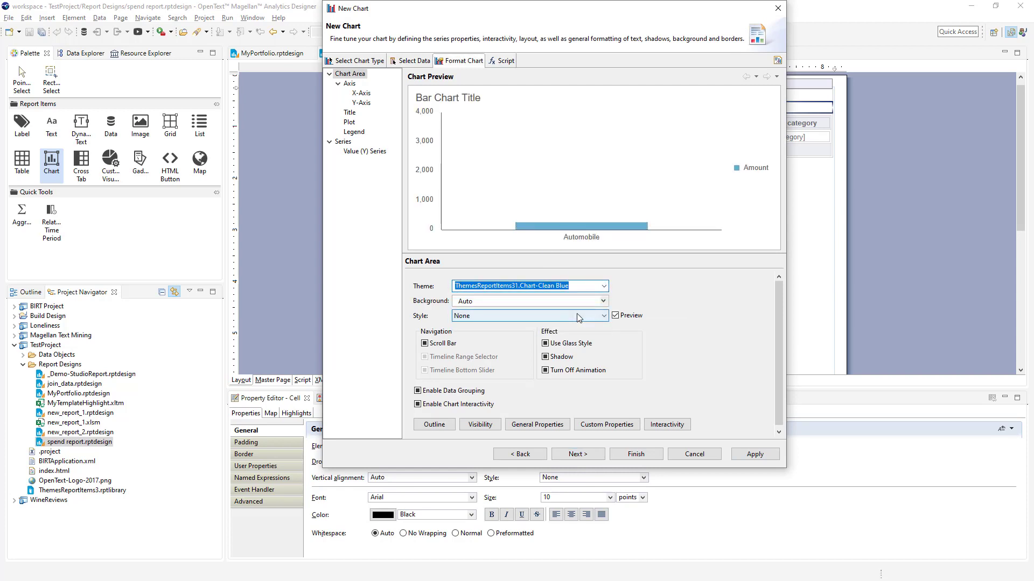
pyautogui.click(349, 113)
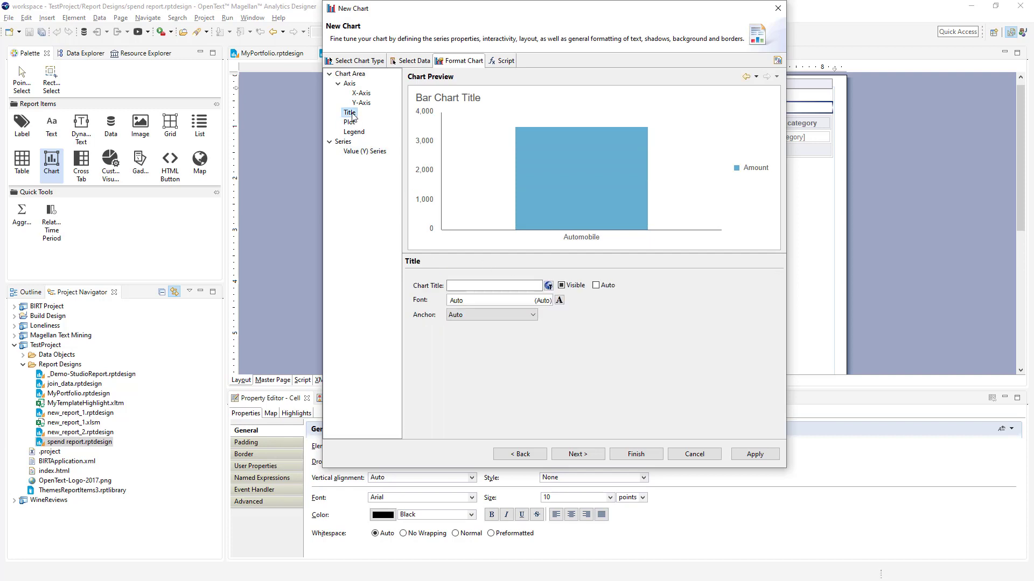
pyautogui.click(463, 285)
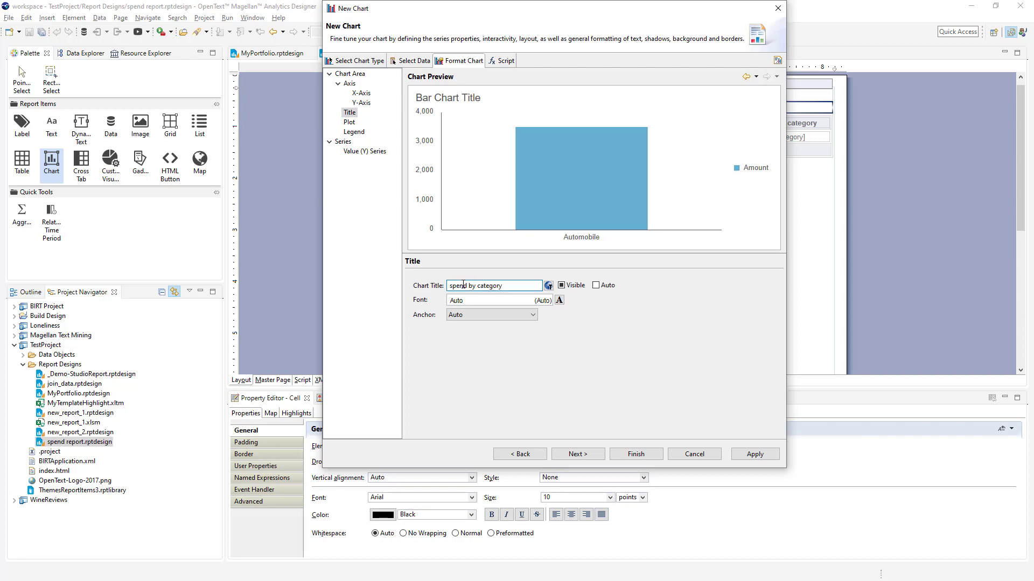
pyautogui.click(636, 455)
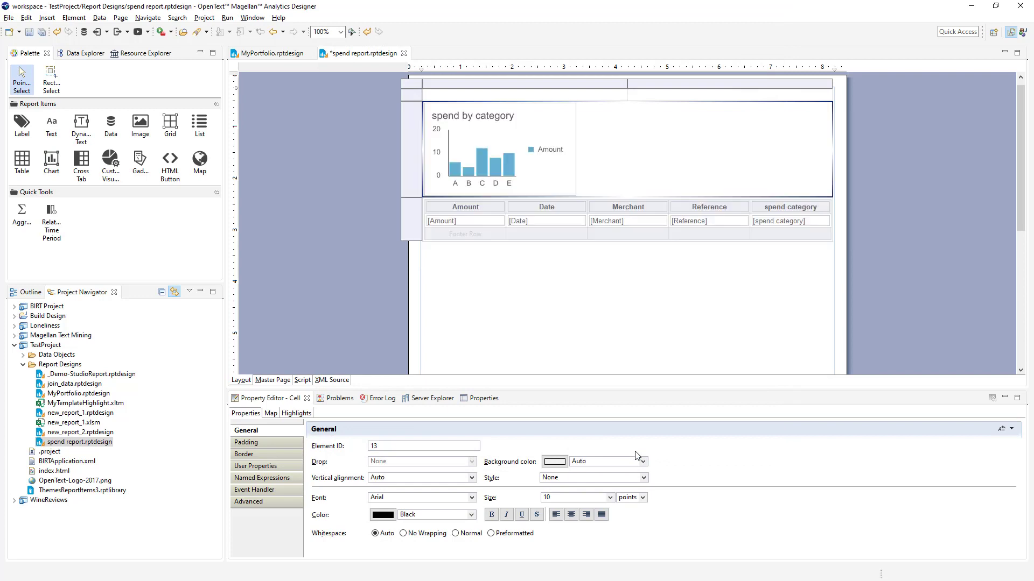
# - Insert OpenText-Logo-2017.png from shared resources as an image in the grid's top-left cell
pyautogui.click(622, 363)
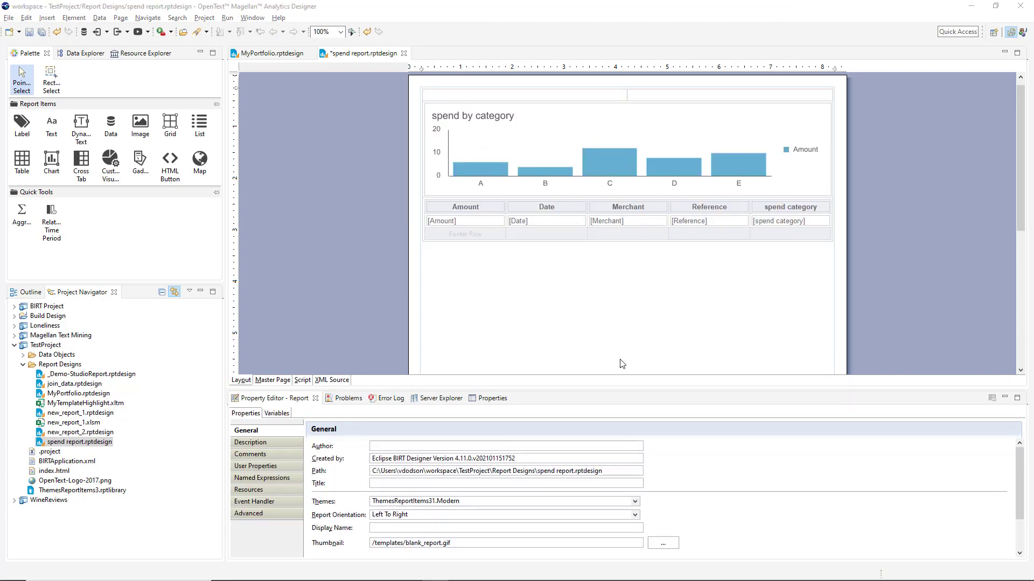
pyautogui.click(140, 126)
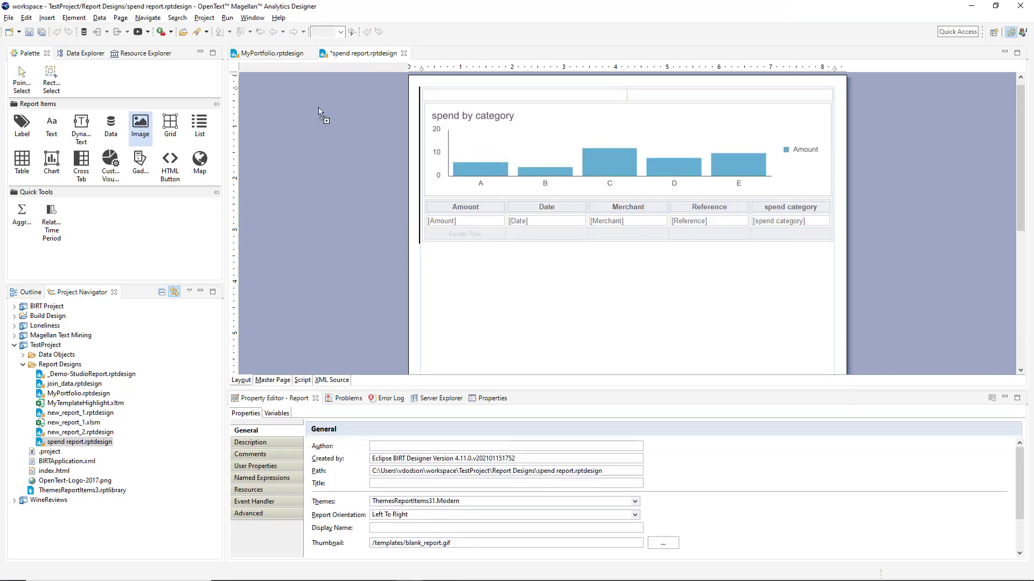
pyautogui.click(441, 97)
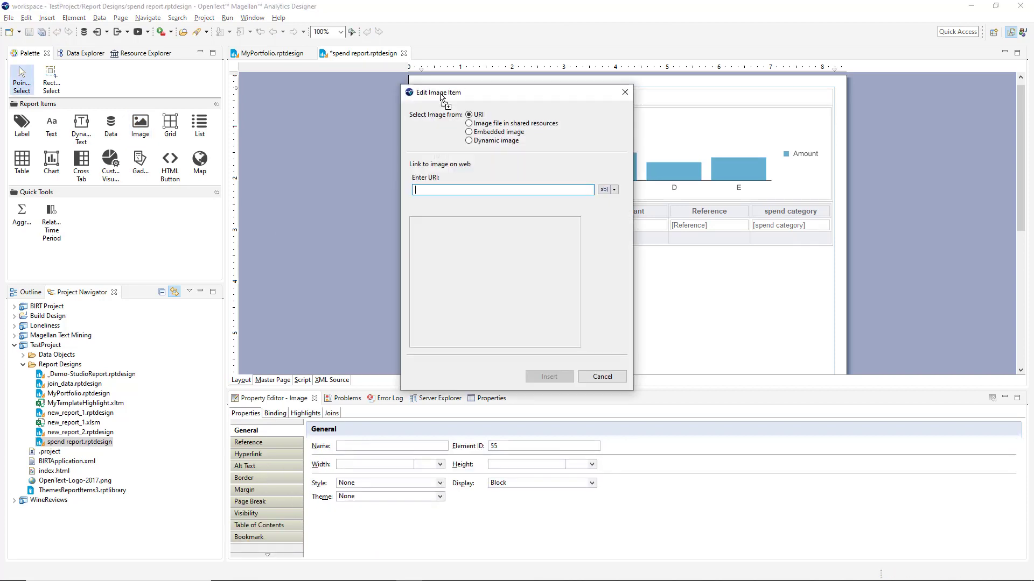
pyautogui.click(497, 125)
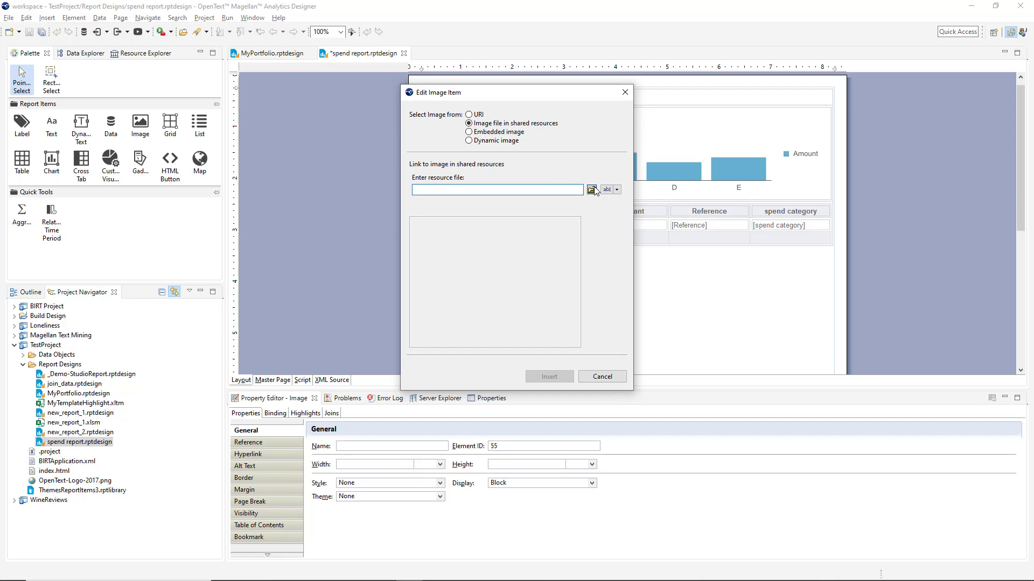
pyautogui.click(592, 190)
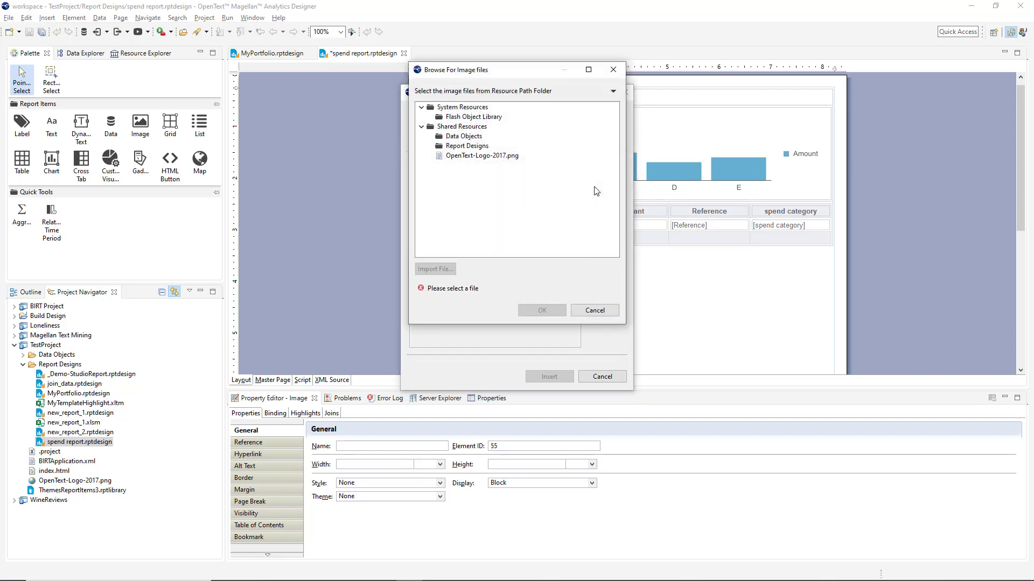
pyautogui.click(482, 155)
pyautogui.click(541, 310)
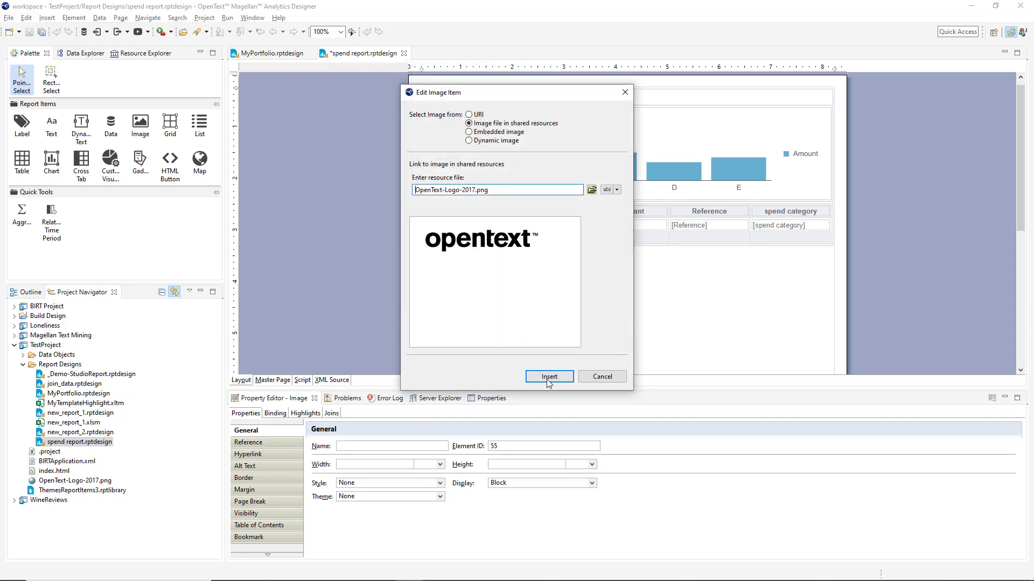
pyautogui.click(548, 377)
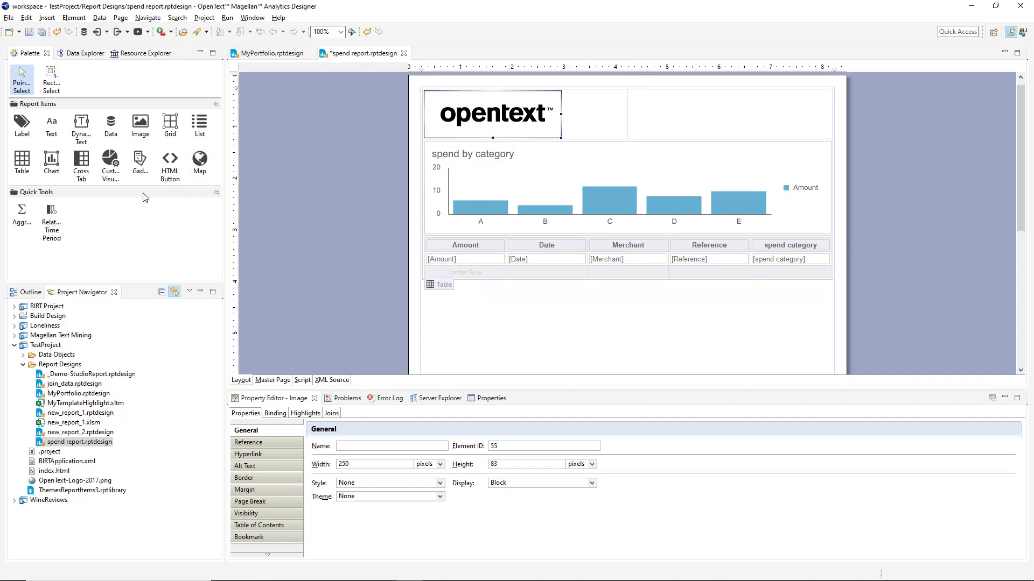
# - Place a 'Spend Report' label in the top-right grid cell and set its font size to XX Large
pyautogui.moveTo(22, 123); pyautogui.dragTo(686, 98)
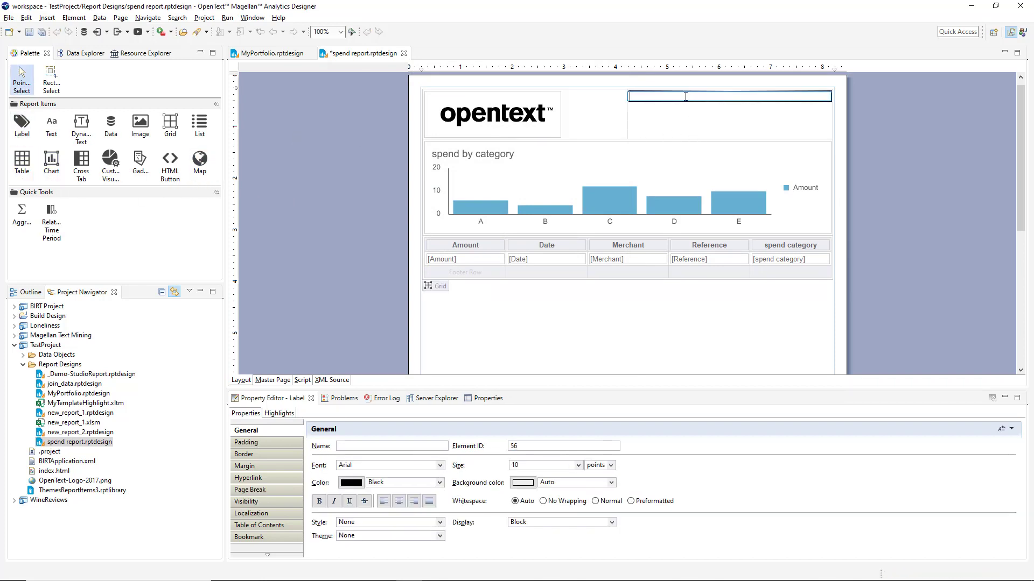
pyautogui.write('Spend Report')
pyautogui.press('Return')
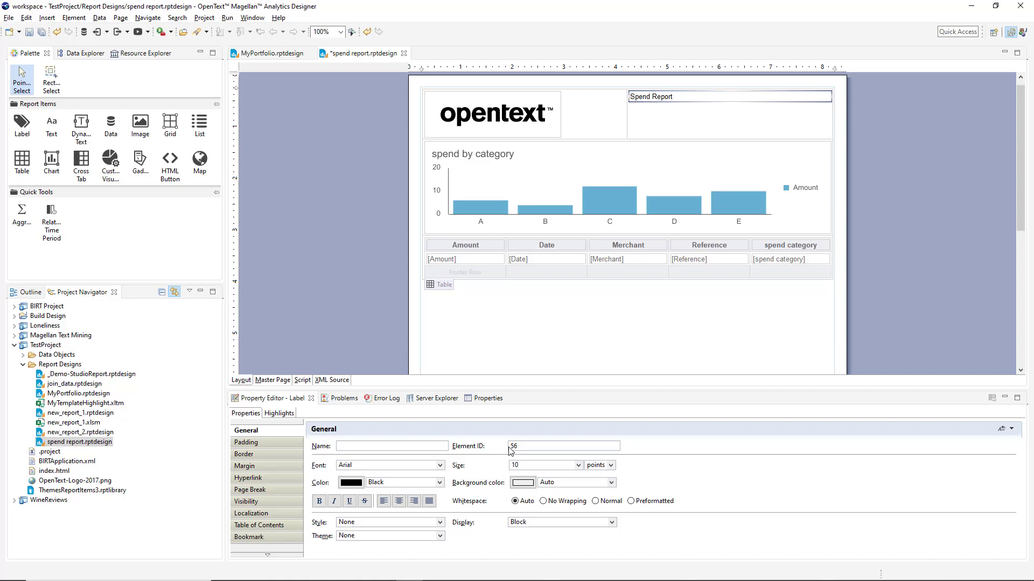
pyautogui.click(578, 466)
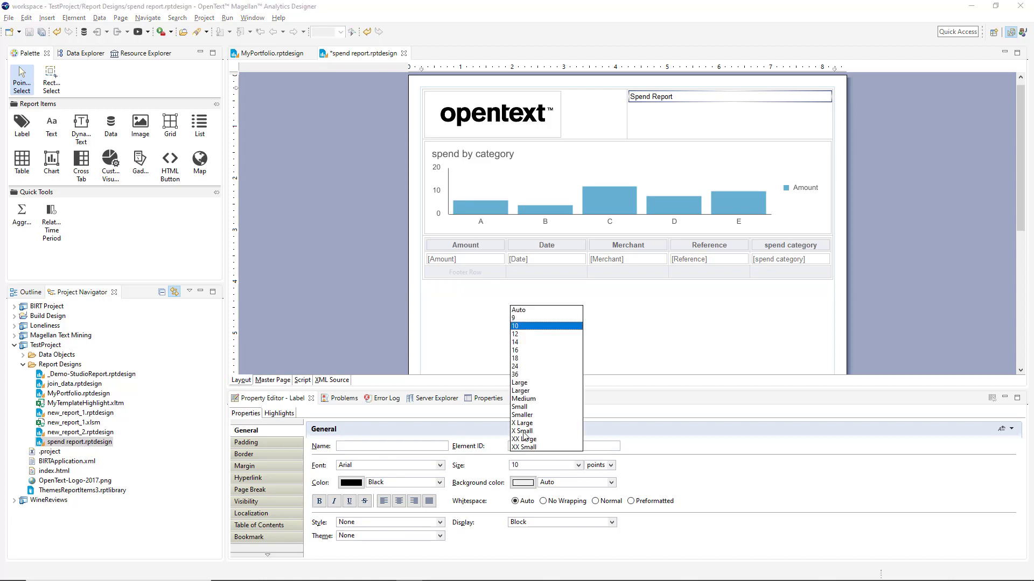
pyautogui.click(525, 440)
pyautogui.click(553, 293)
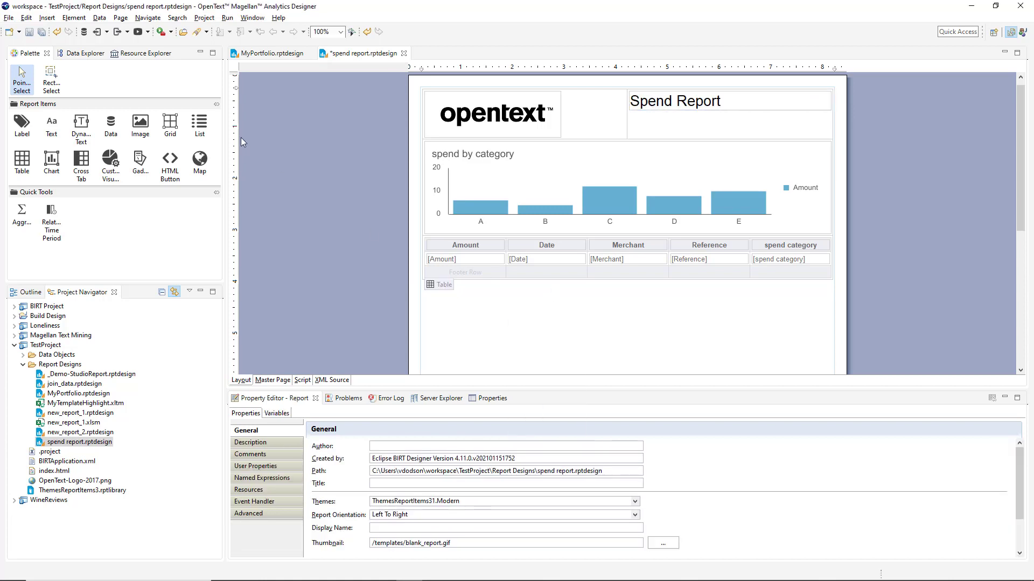
# - Render the spend report in the Web Viewer, showing all 14 pages
pyautogui.click(170, 32)
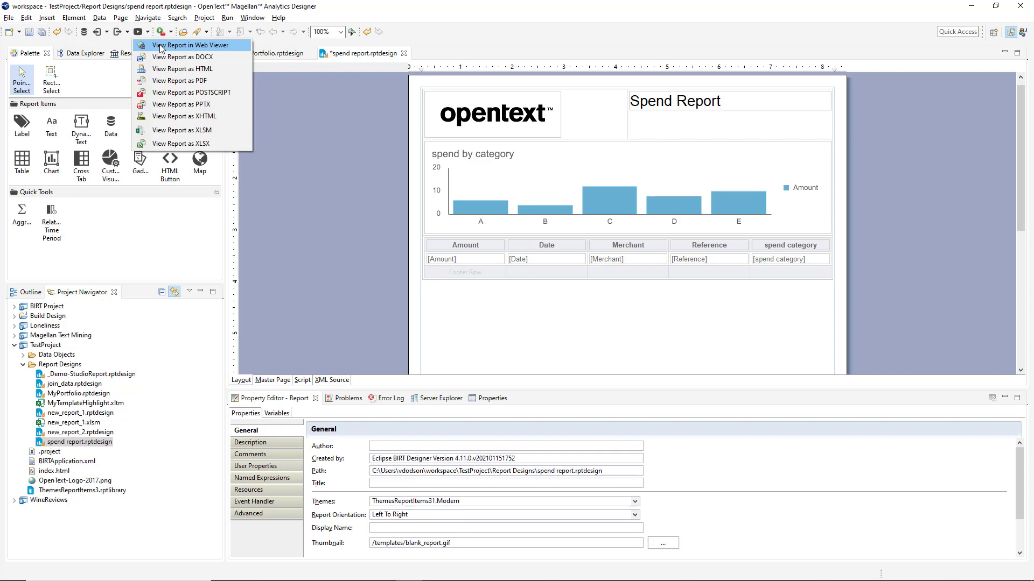
pyautogui.click(160, 47)
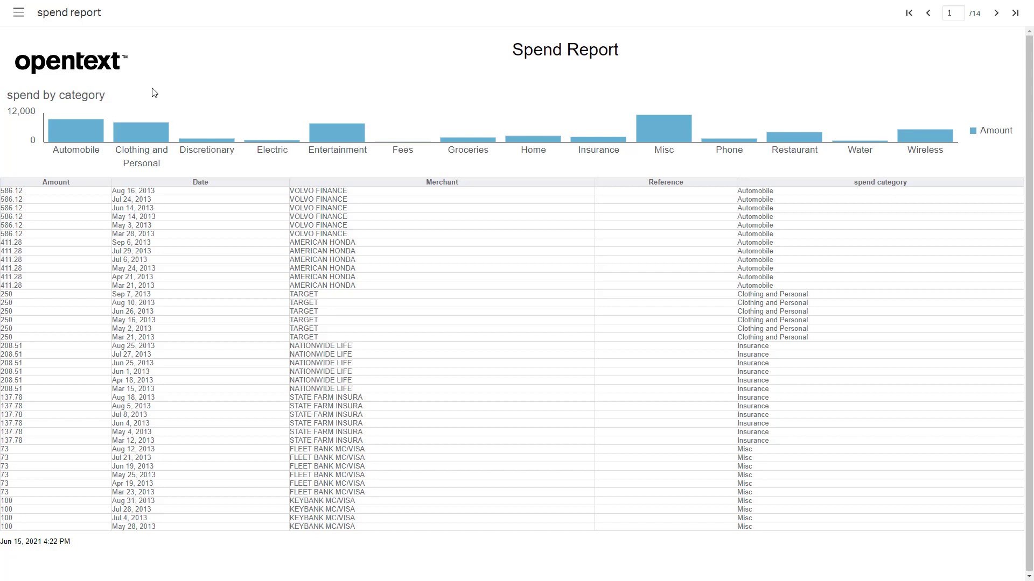
pyautogui.click(18, 12)
# - Close the web viewer and check the Publish option for spend report.rptdesign without using it
pyautogui.click(213, 95)
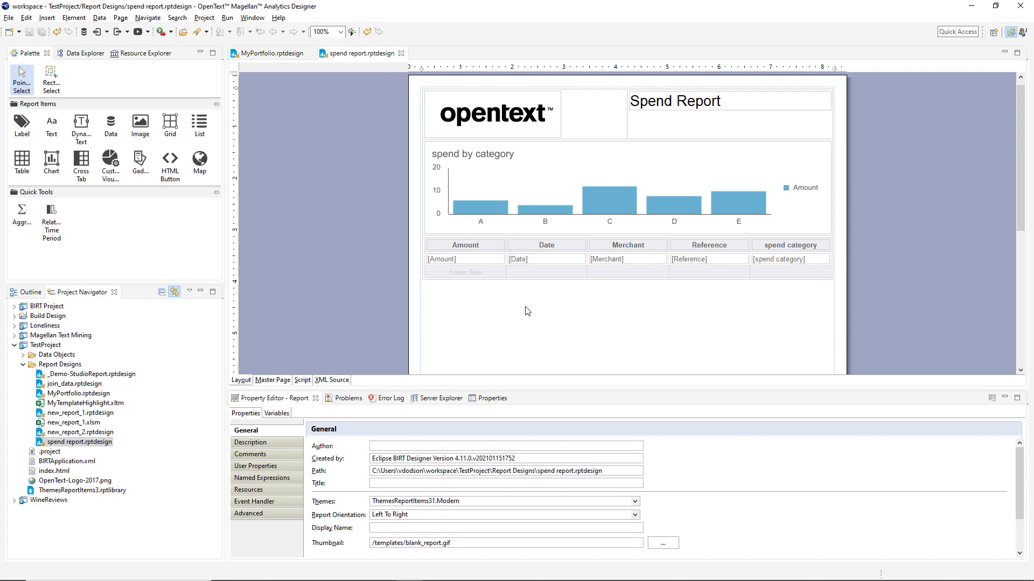
pyautogui.rightClick(84, 447)
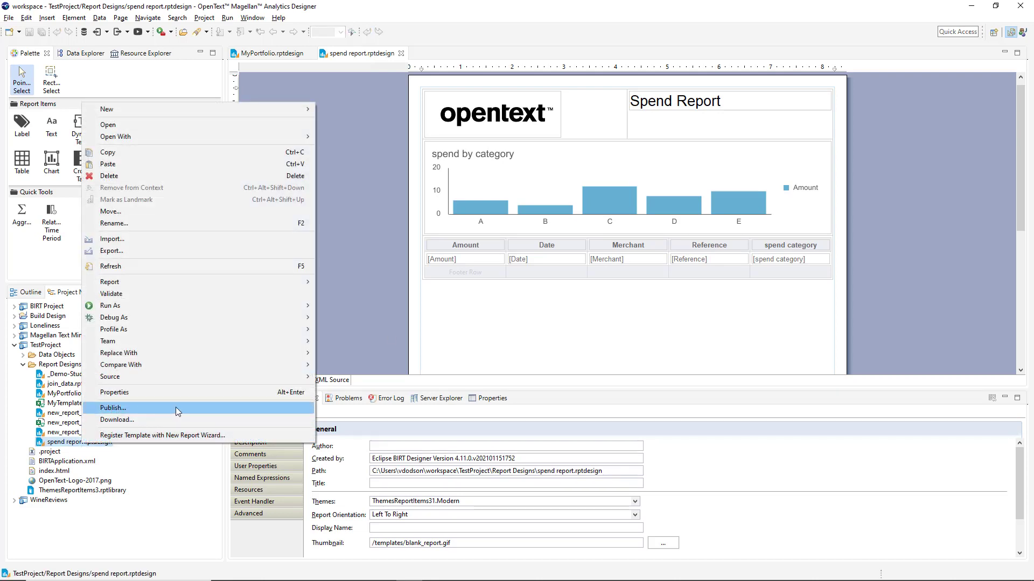
pyautogui.click(521, 347)
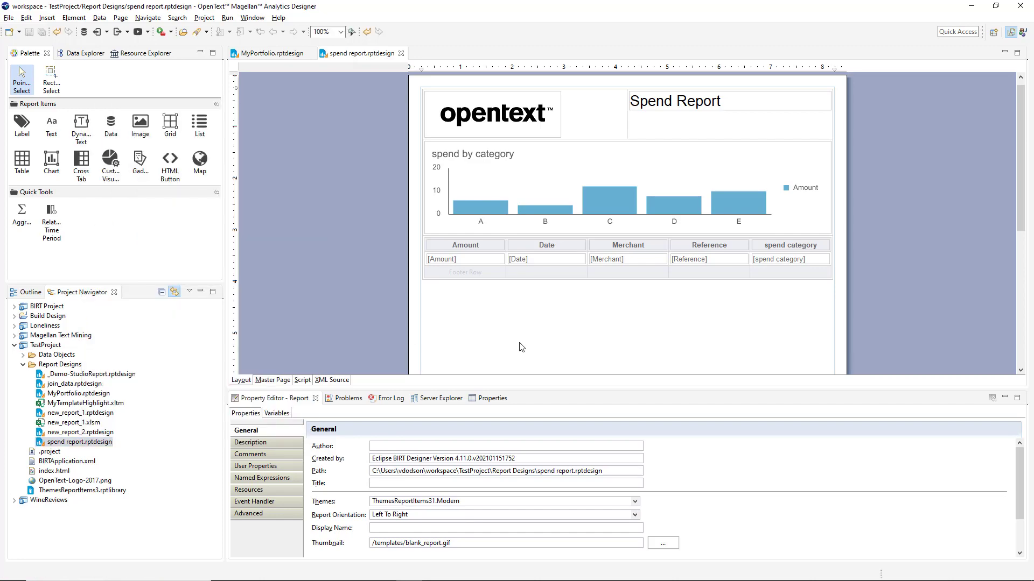